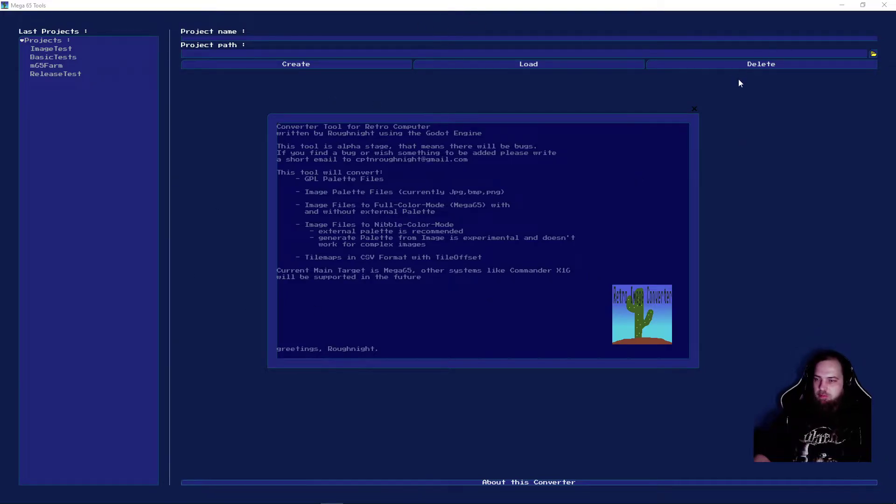
Close the converter's introduction notice and bring up the videotest project folder in File Explorer
click(695, 109)
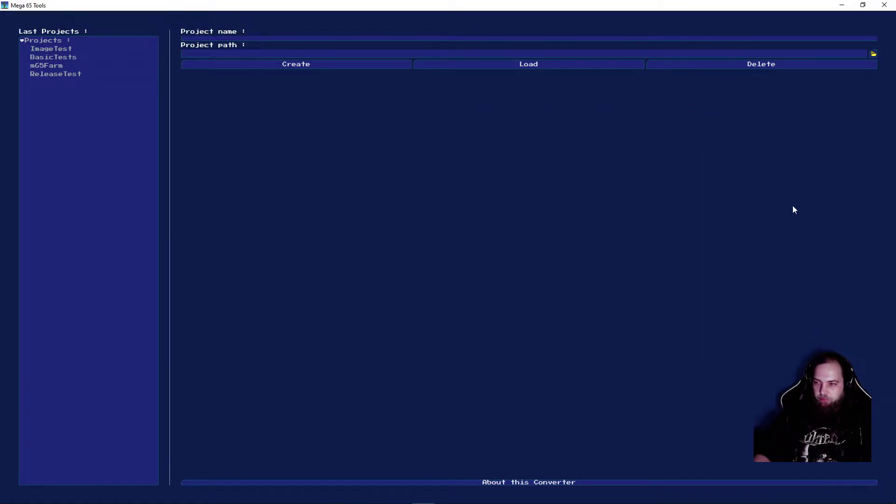
click(57, 495)
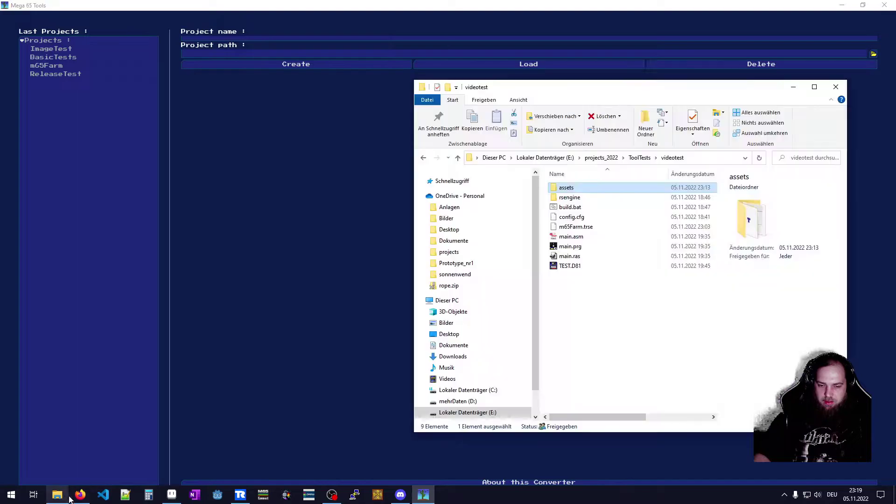
click(617, 302)
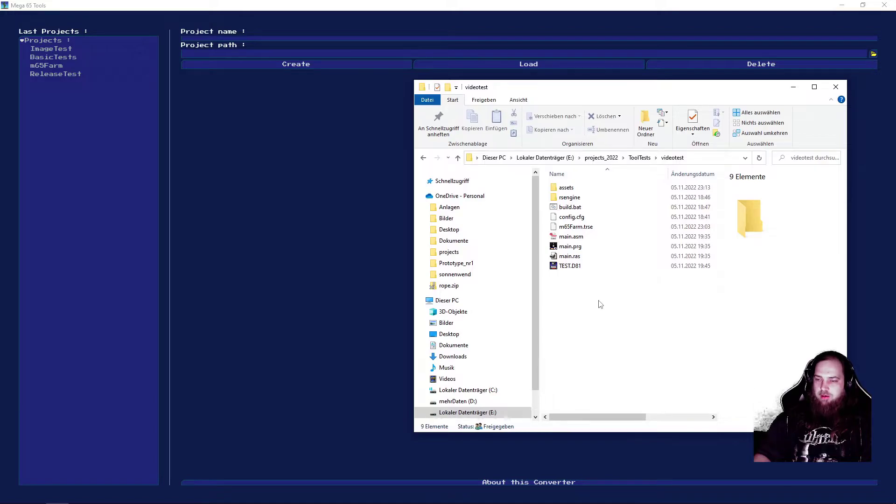
Switch to Turbo Rascal and review the main.ras code, from the engine includes and asset loading to the main program
click(241, 498)
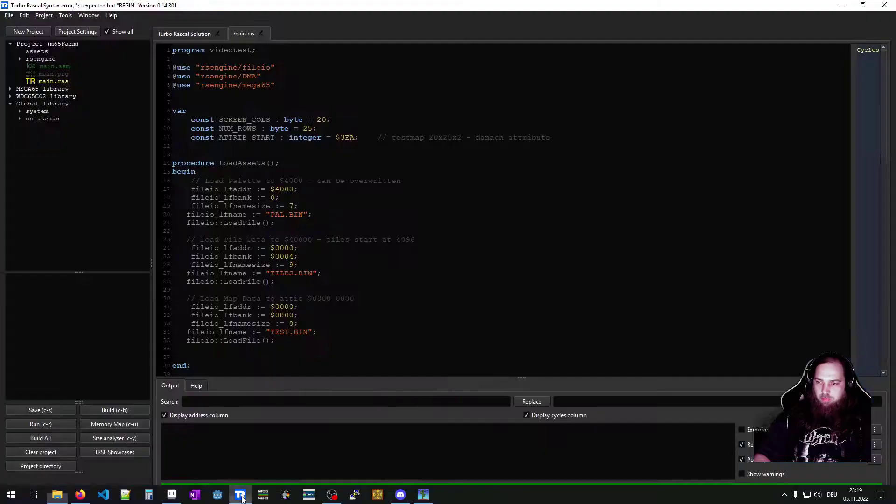
click(280, 76)
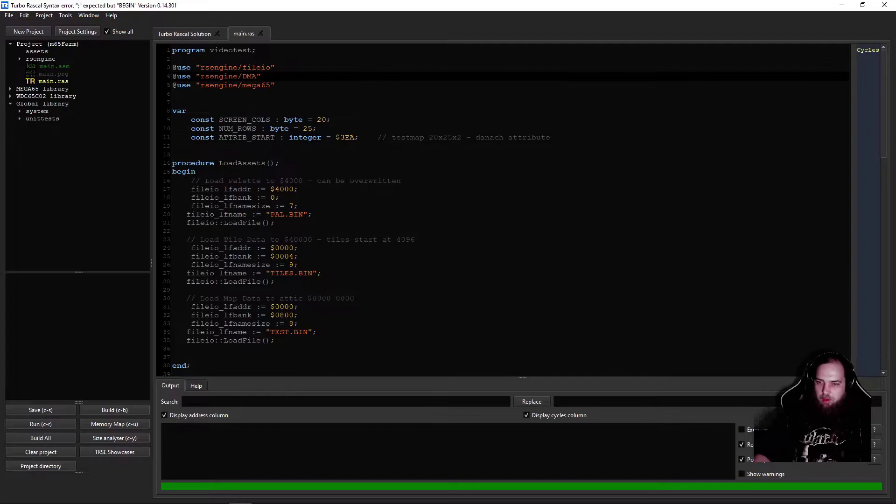
click(187, 111)
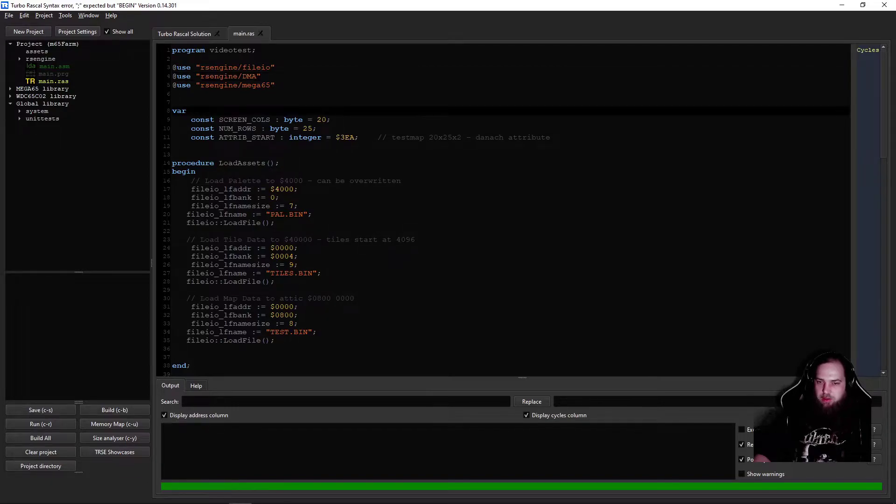
scroll(503, 210, down, 3)
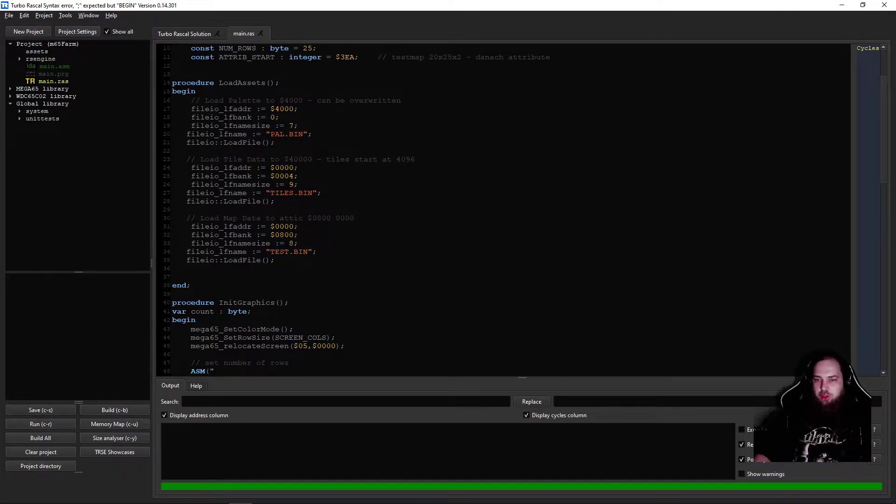
scroll(526, 210, down, 11)
scroll(503, 210, down, 11)
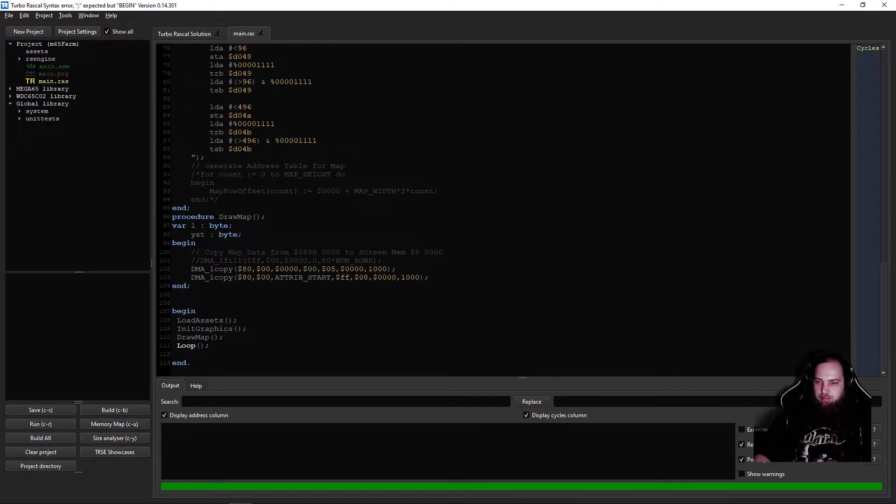
click(842, 4)
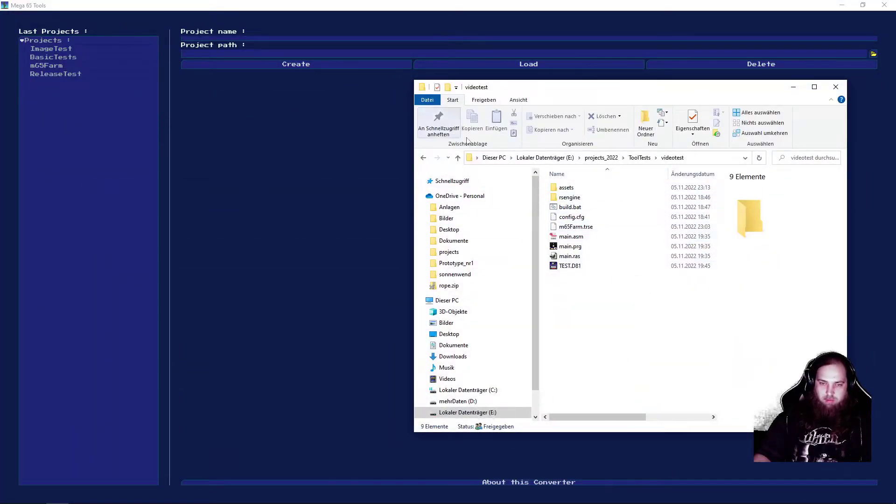
Open the videotest assets folder and look over its tile image, tilemap and palette files
double_click(566, 188)
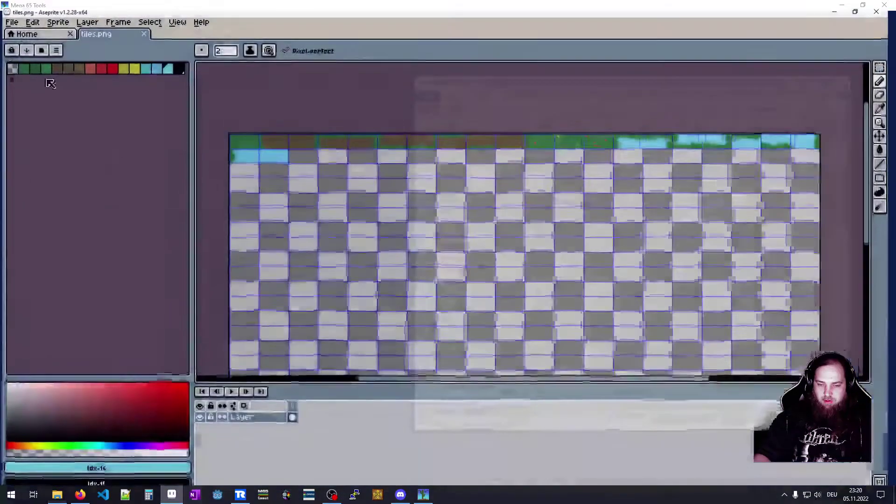
click(237, 498)
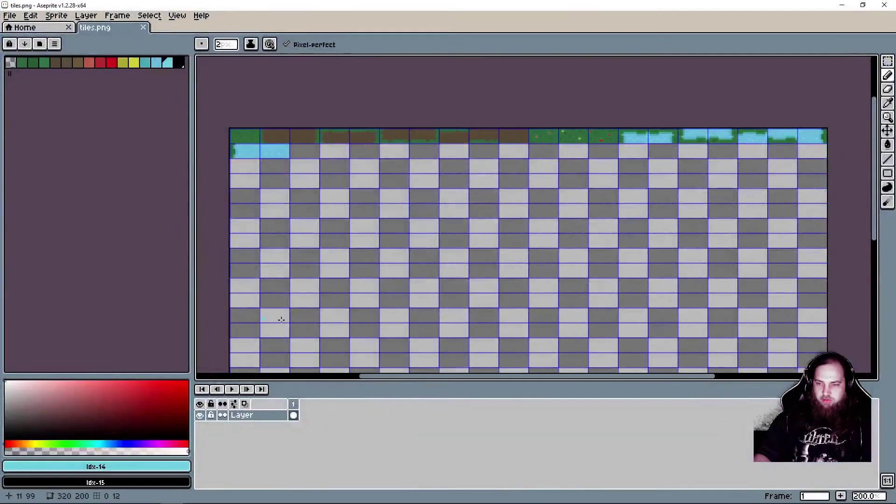
click(842, 6)
click(576, 208)
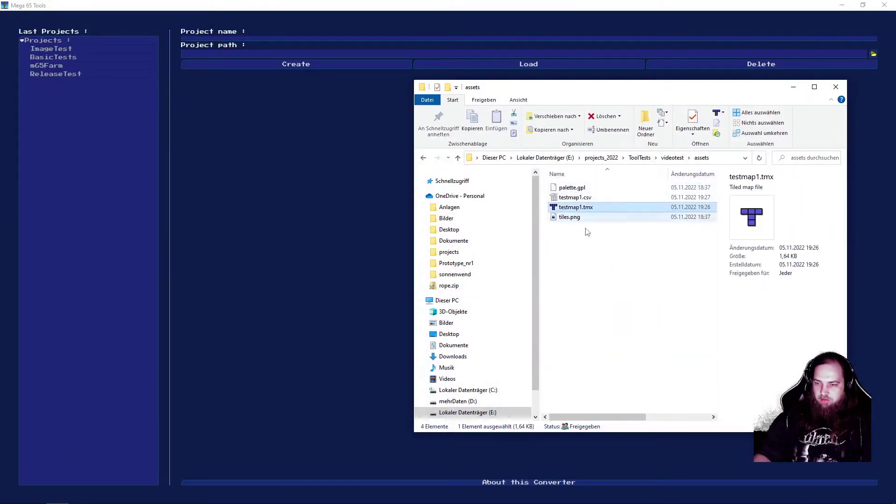
click(565, 188)
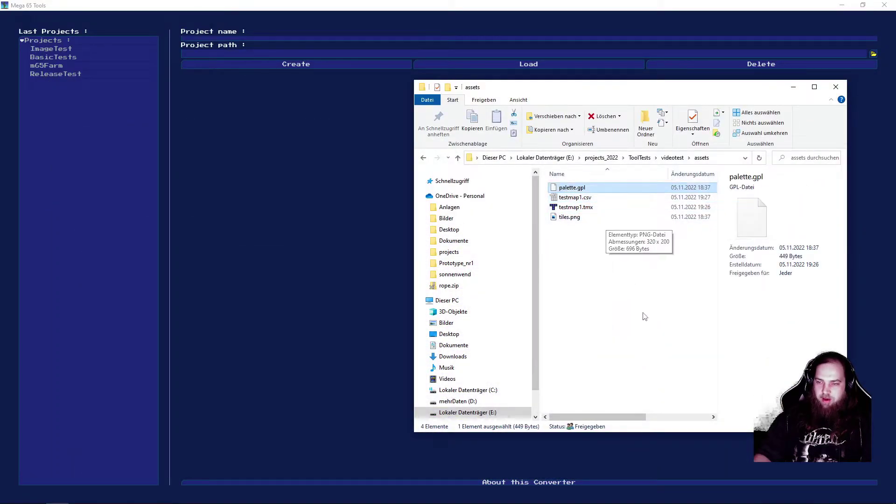
Switch to Aseprite and examine the palette presets and palette saving options for tiles.png
mouse_move(217, 497)
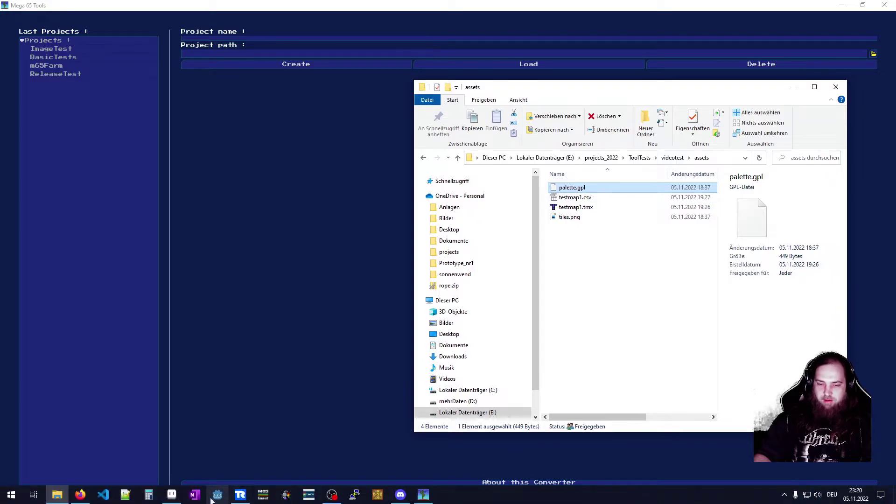
click(172, 495)
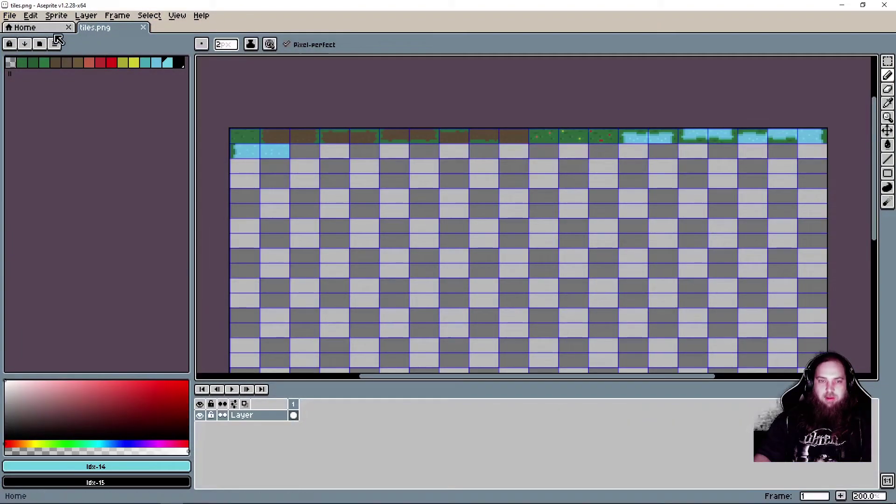
key(bracketright)
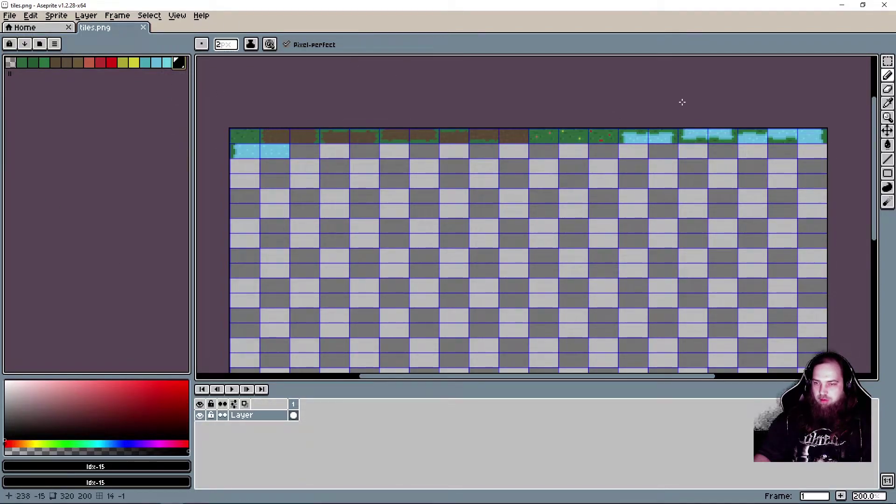
click(39, 44)
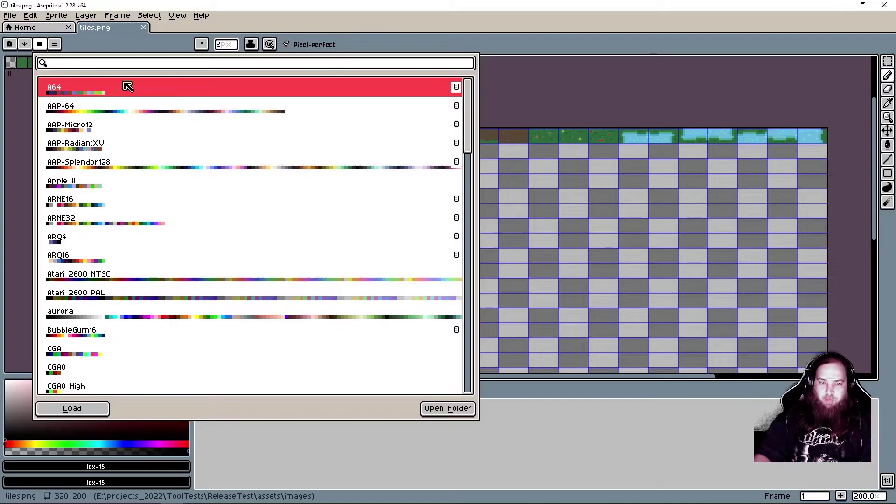
click(54, 47)
click(54, 45)
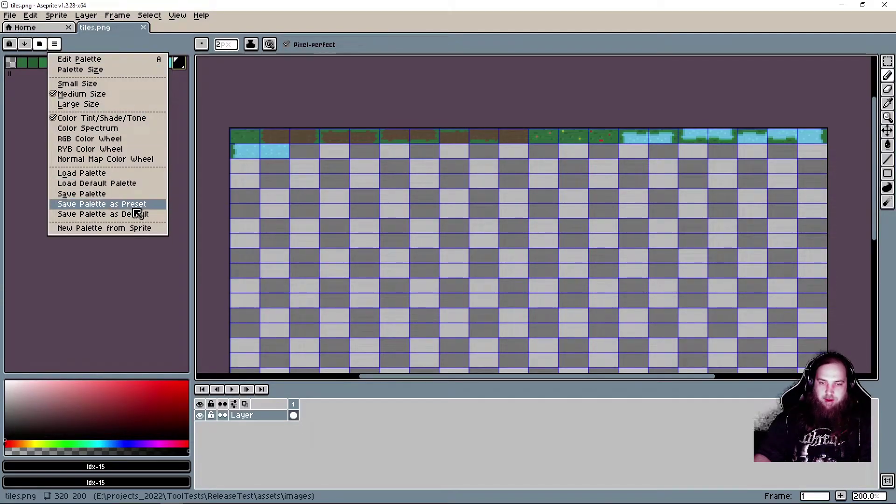
click(640, 113)
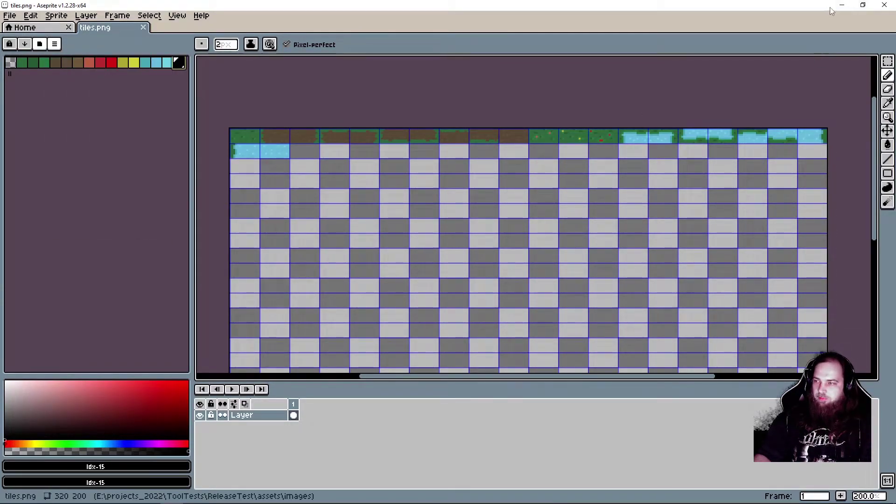
click(842, 5)
Return to Mega 65 Tools and enter videotest as the project name
click(676, 296)
click(262, 260)
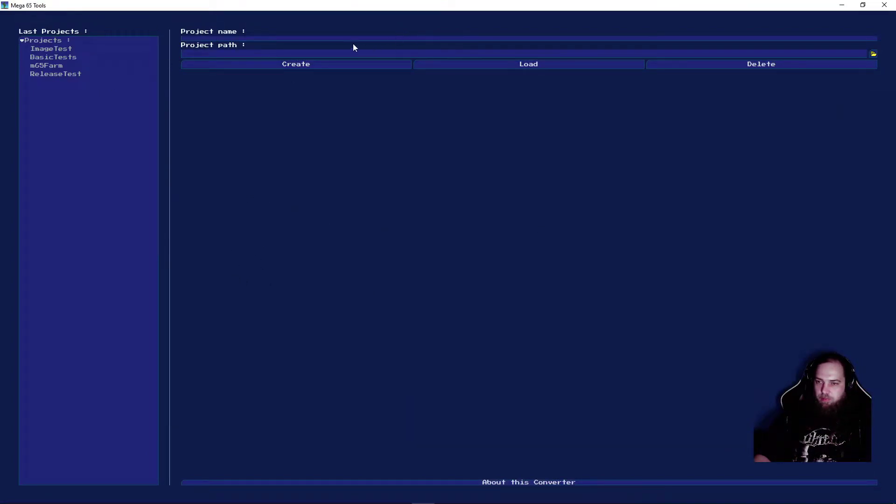
text(videotest)
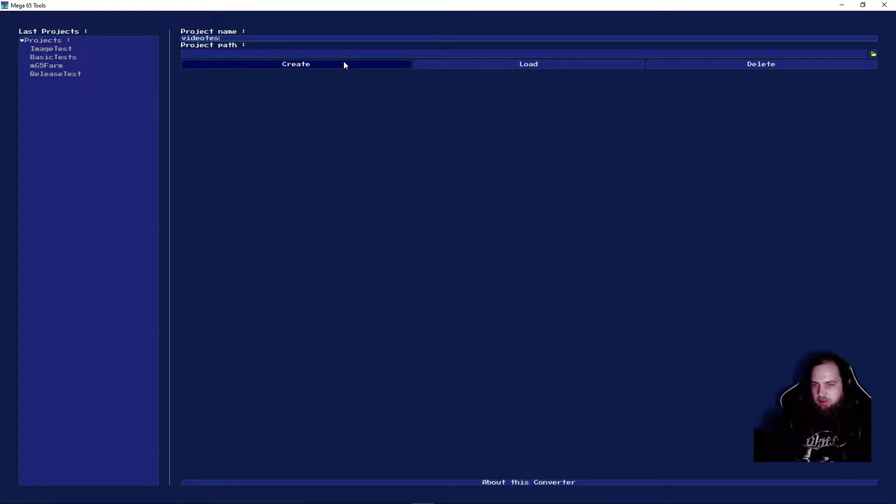
Set the project path to E:/projects_2022/ToolTests/videotest/assets and create the project
click(873, 54)
double_click(68, 68)
scroll(140, 149, down, 3)
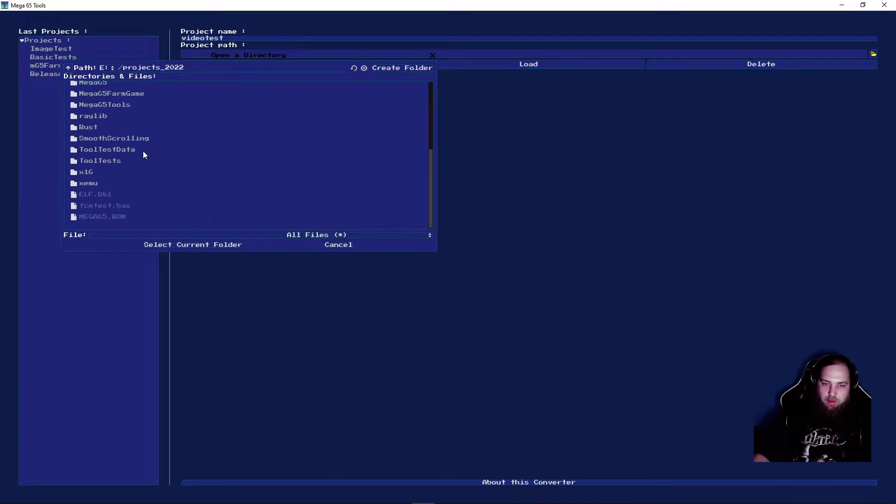
double_click(119, 161)
double_click(99, 131)
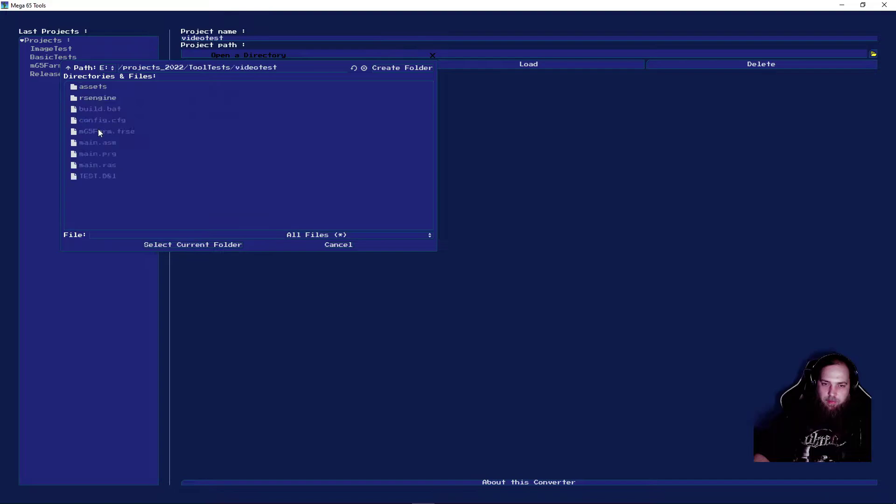
double_click(92, 88)
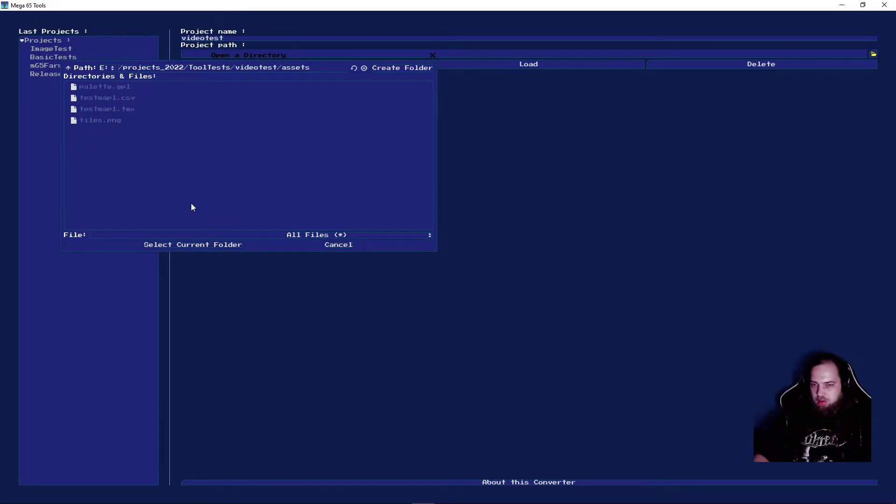
click(199, 246)
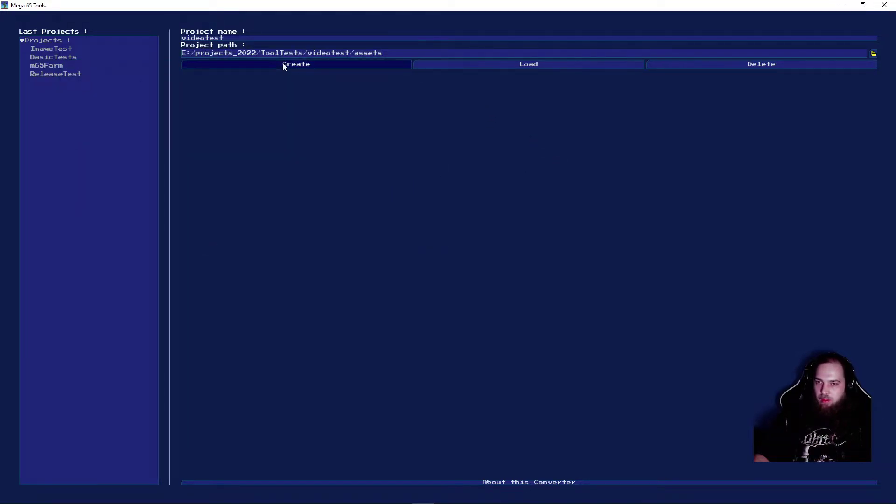
click(284, 65)
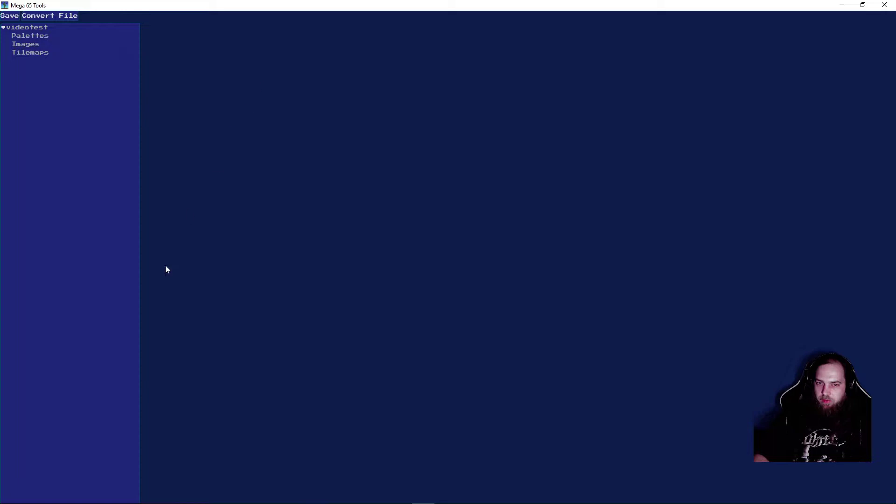
Add palette.gpl and testmap1.csv from the assets folder in File Explorer to the videotest project
click(57, 495)
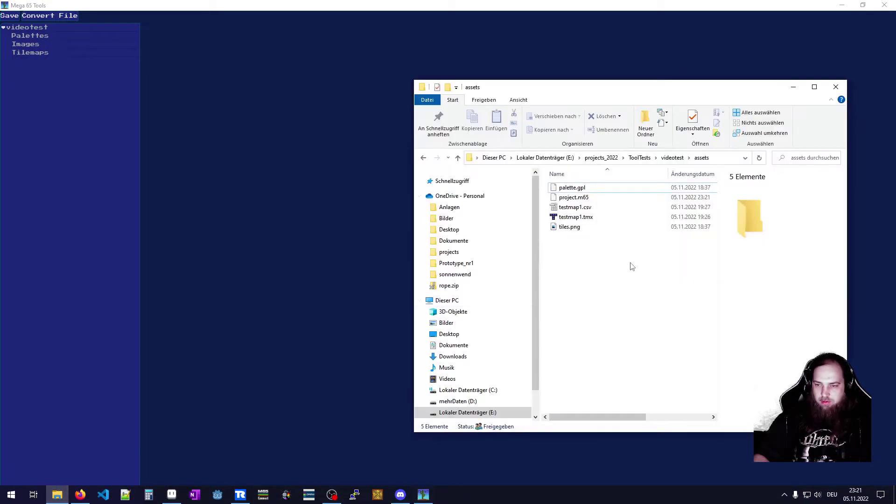
drag(625, 188, 299, 182)
drag(244, 82, 244, 83)
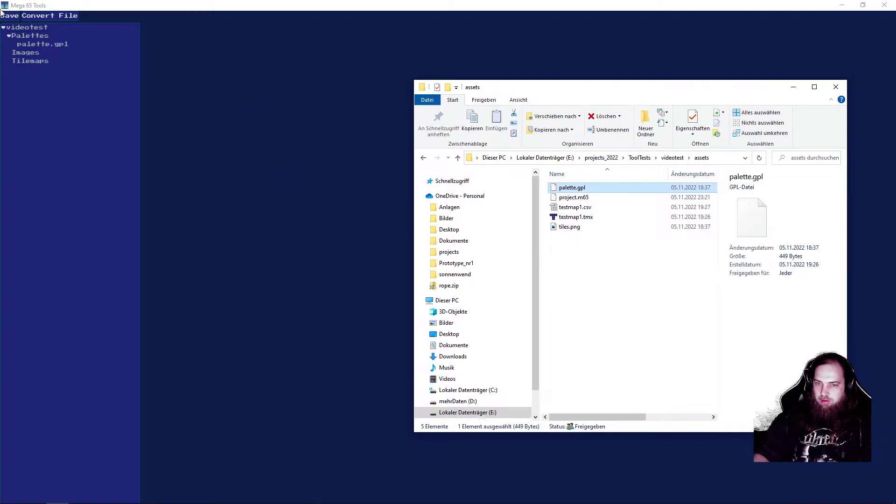
click(607, 209)
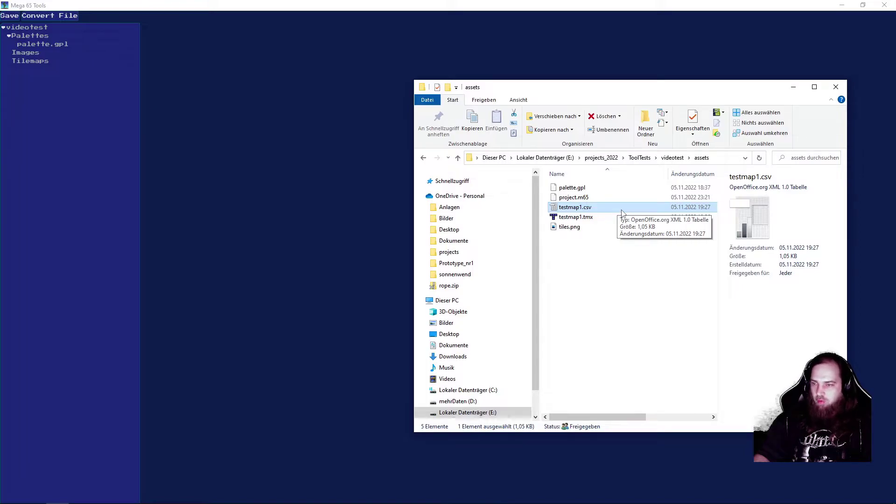
drag(628, 210, 178, 144)
click(632, 266)
Add tiles.png from the assets folder to the project as an image file
drag(573, 230, 272, 205)
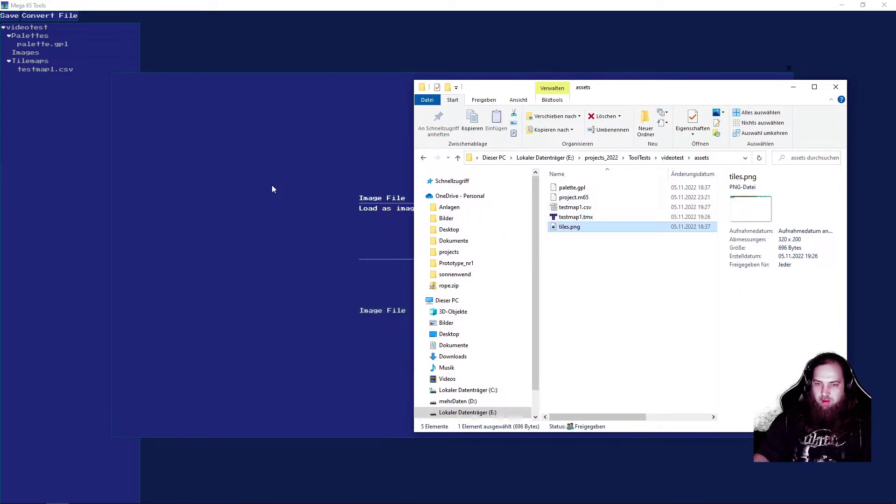
click(793, 87)
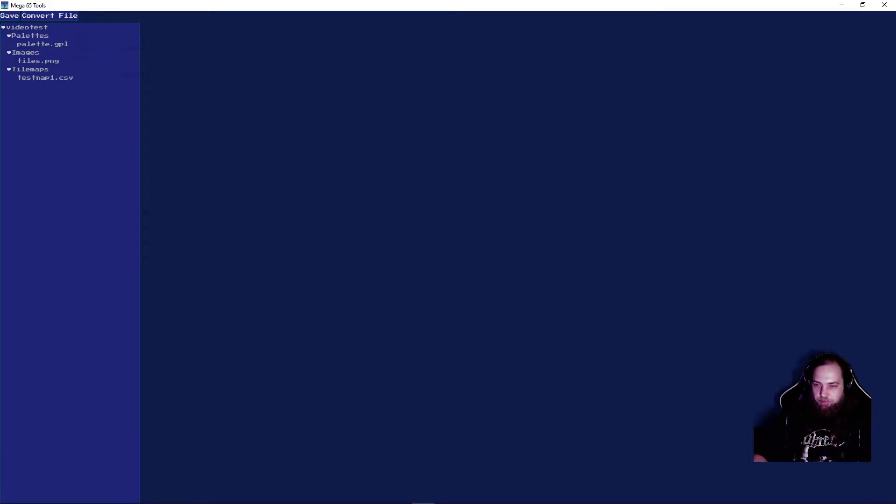
click(380, 312)
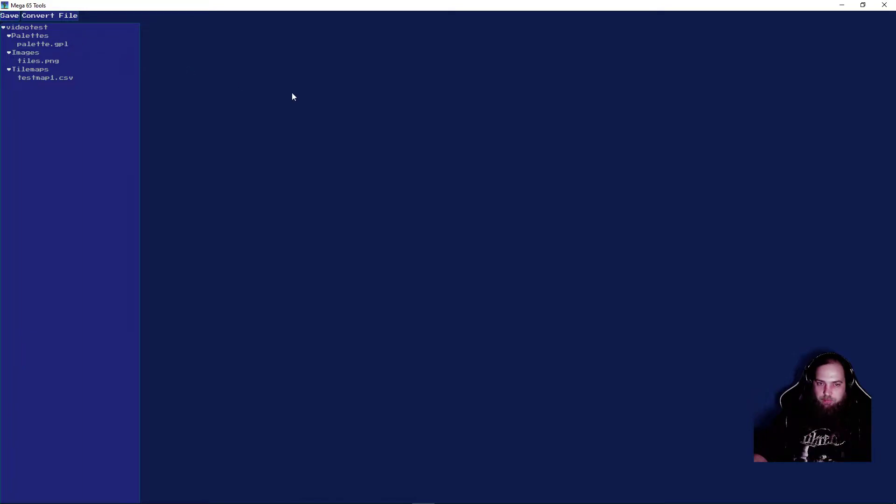
Set the output type of palette.gpl to BINARY
click(66, 44)
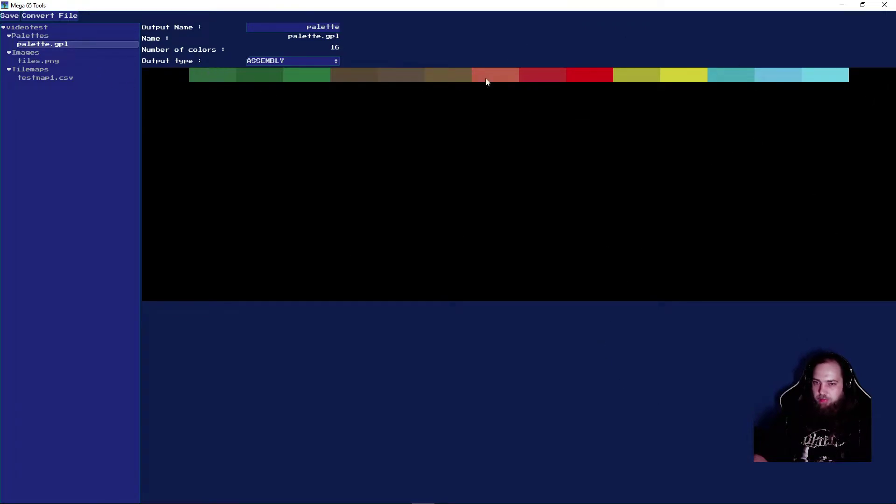
click(296, 63)
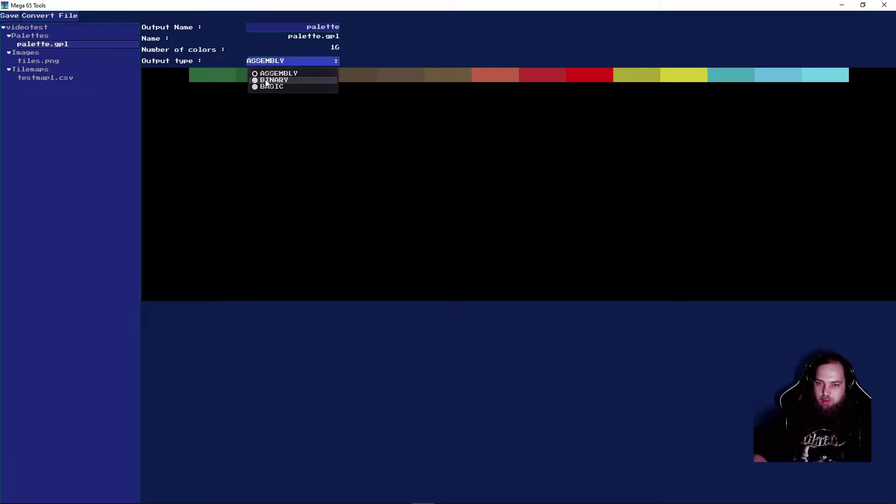
click(273, 80)
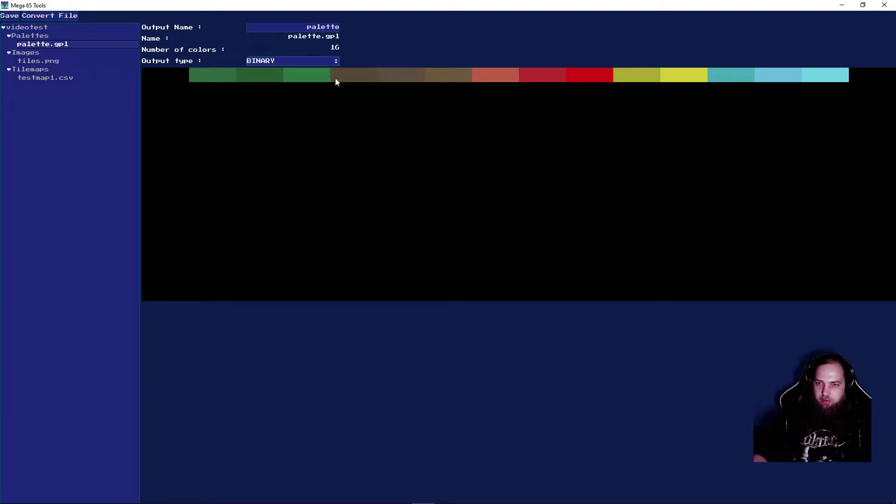
Set the output name of palette.gpl to pal
key(Tab)
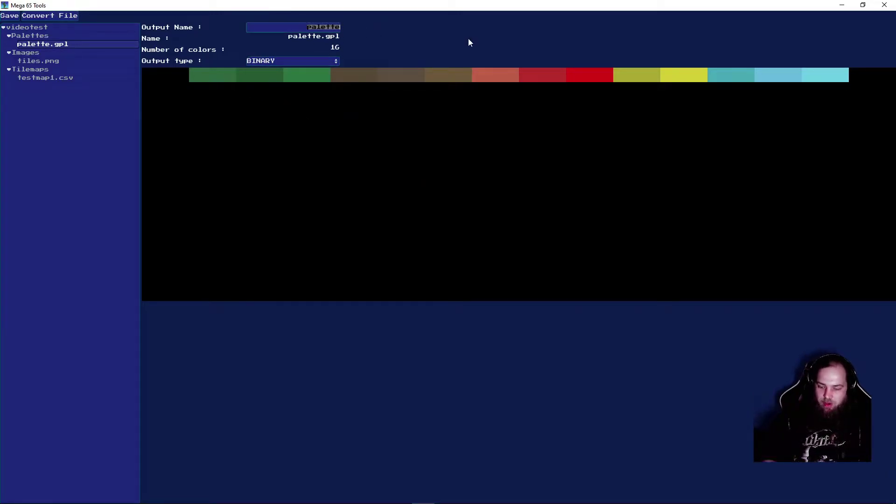
text(pal)
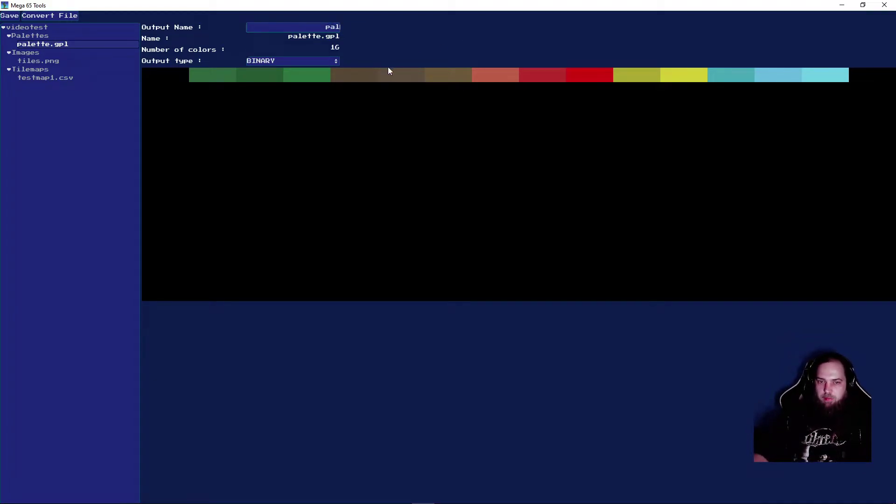
Enable NCM for the tiles.png image
click(42, 61)
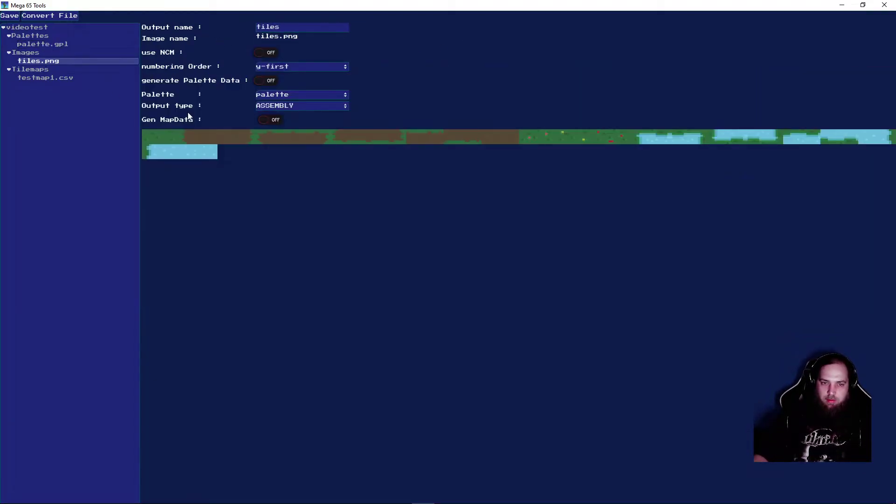
click(262, 53)
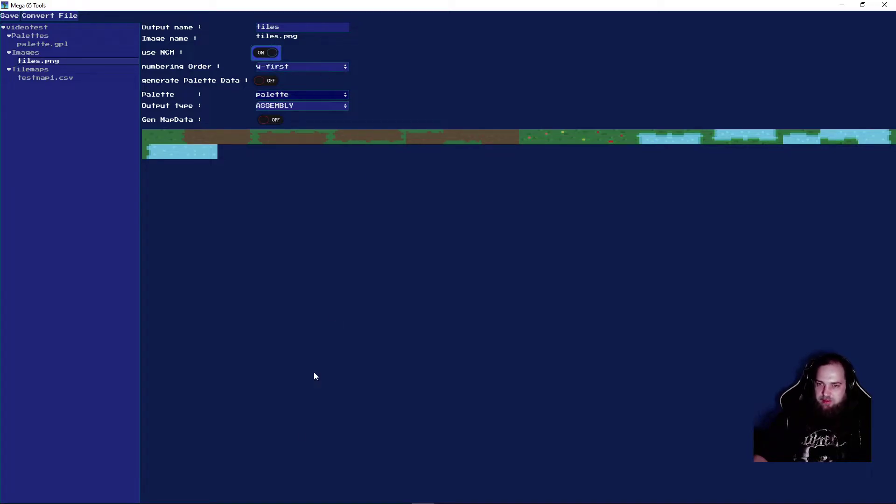
Examine the tile grid of tiles.png in Aseprite alongside the image's numbering order options in Mega 65 Tools
mouse_move(277, 490)
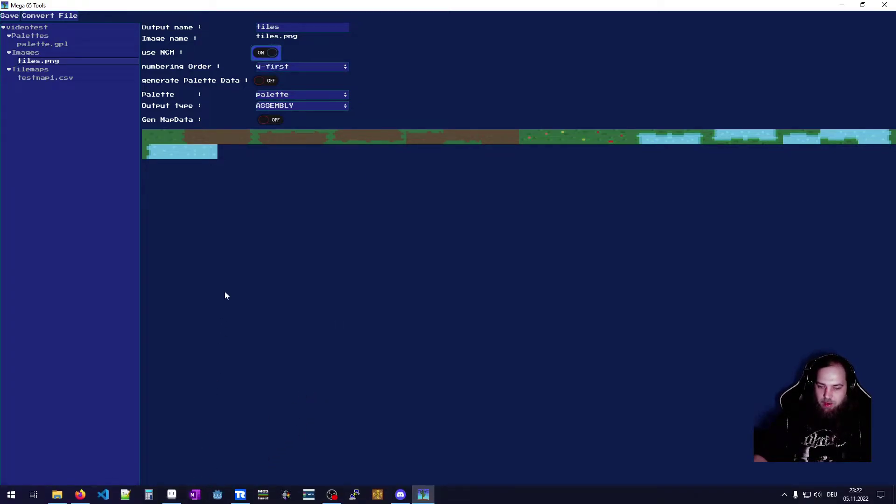
click(172, 494)
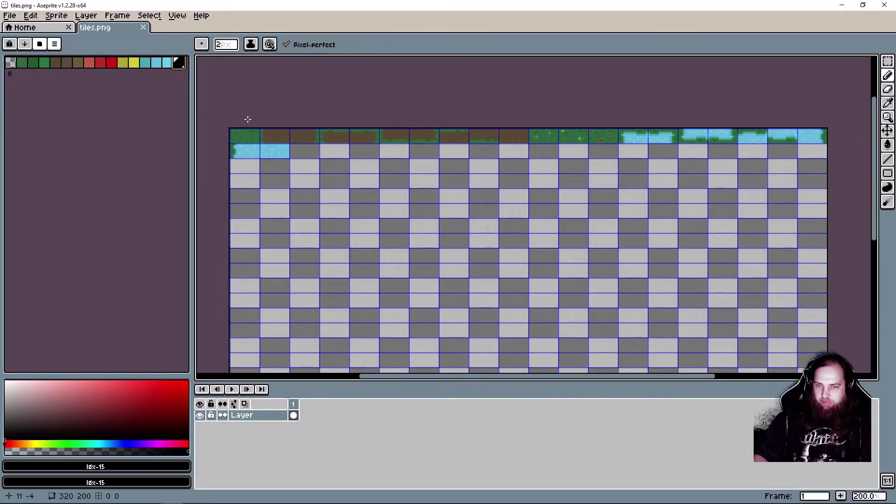
click(226, 132)
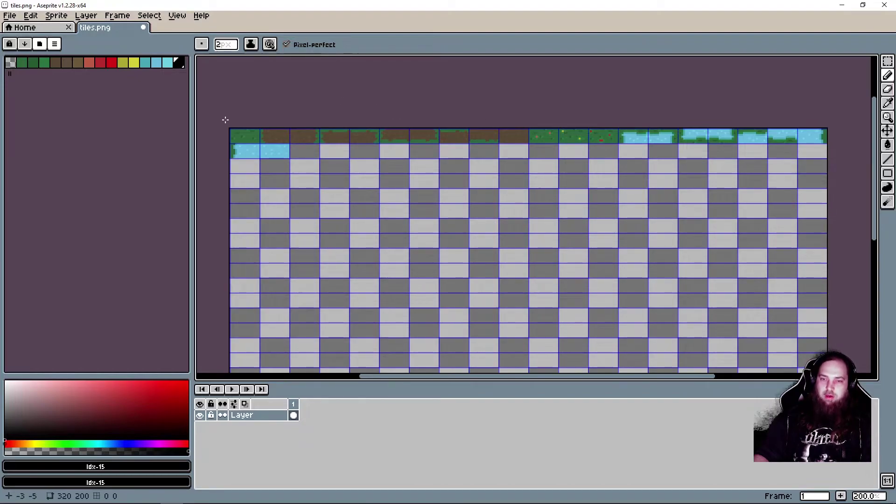
mouse_move(84, 500)
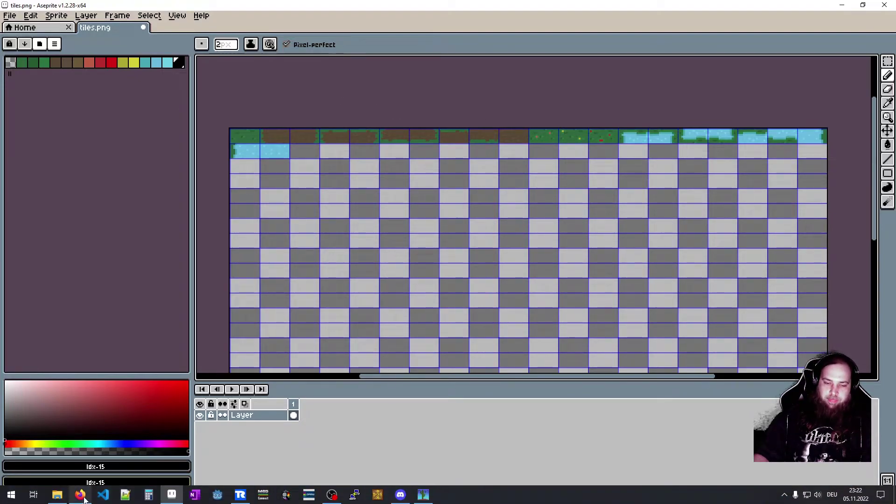
click(423, 495)
click(304, 70)
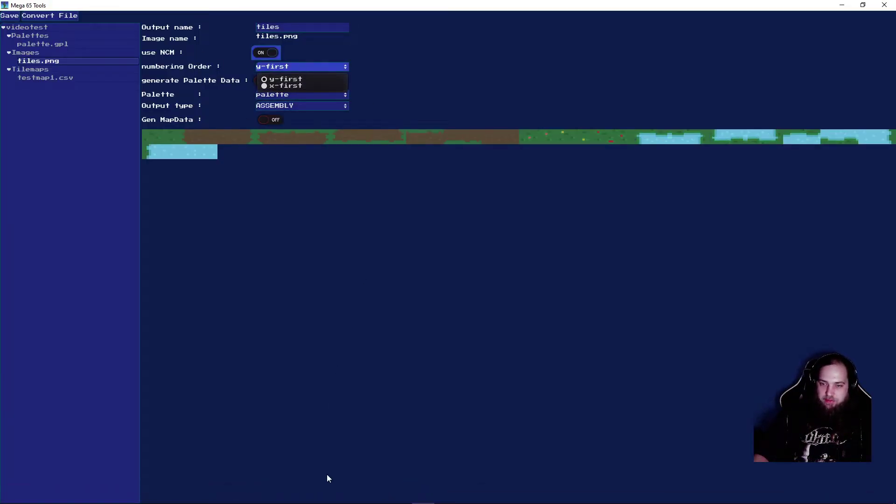
mouse_move(202, 502)
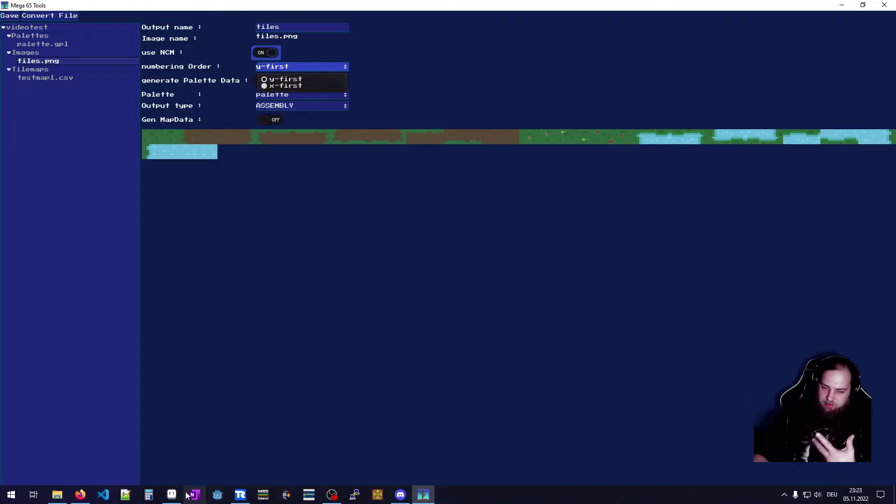
click(172, 495)
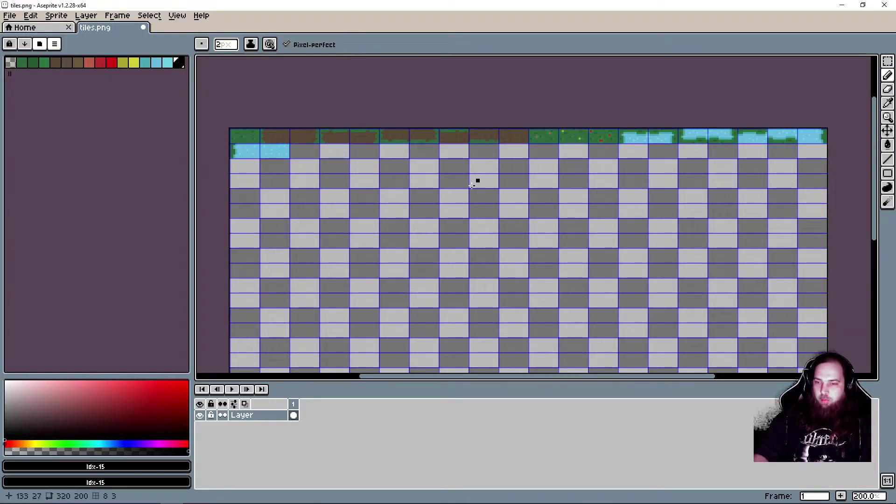
mouse_move(349, 497)
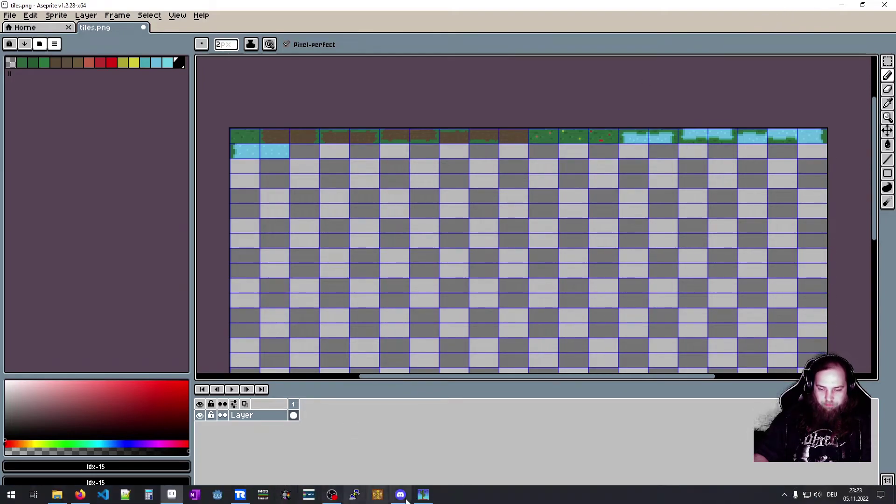
click(422, 495)
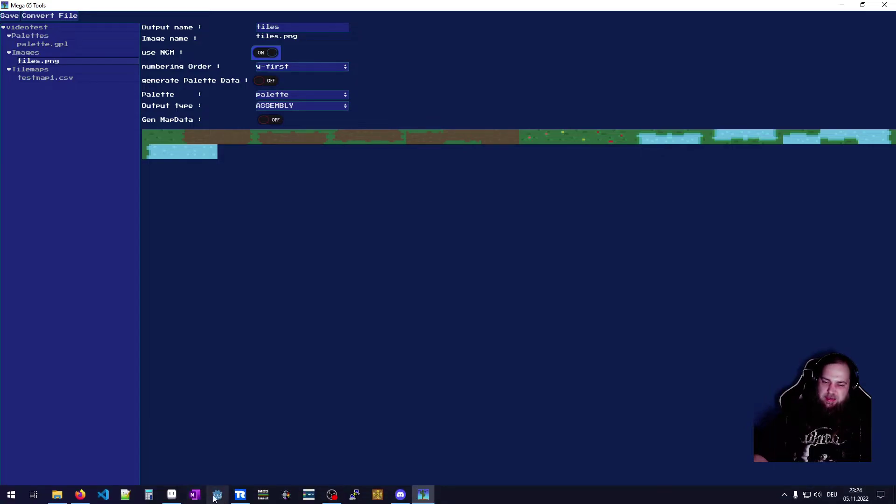
click(171, 494)
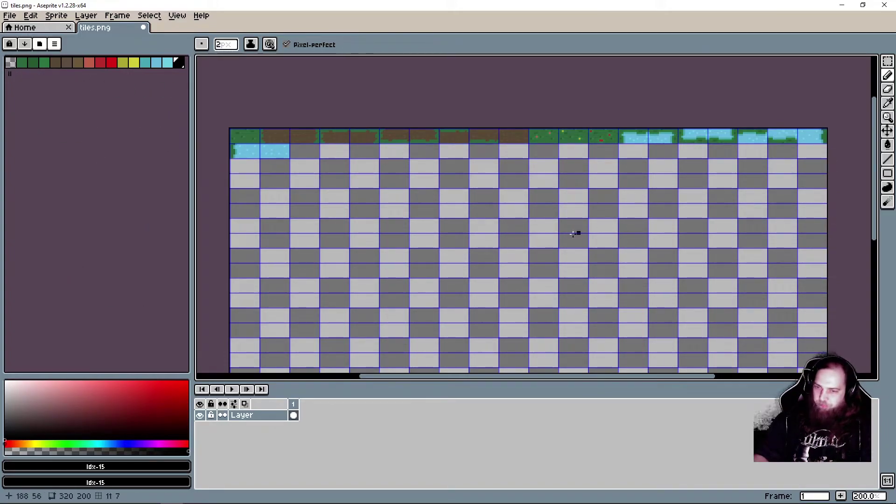
mouse_move(447, 502)
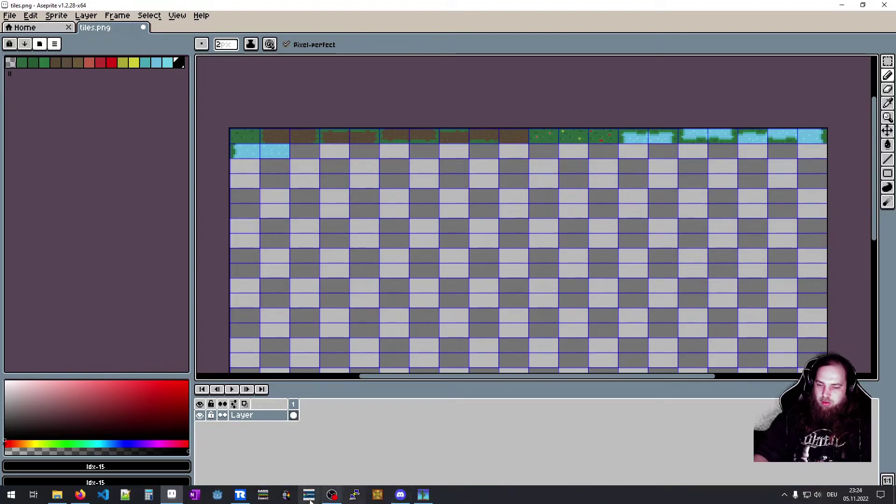
click(423, 494)
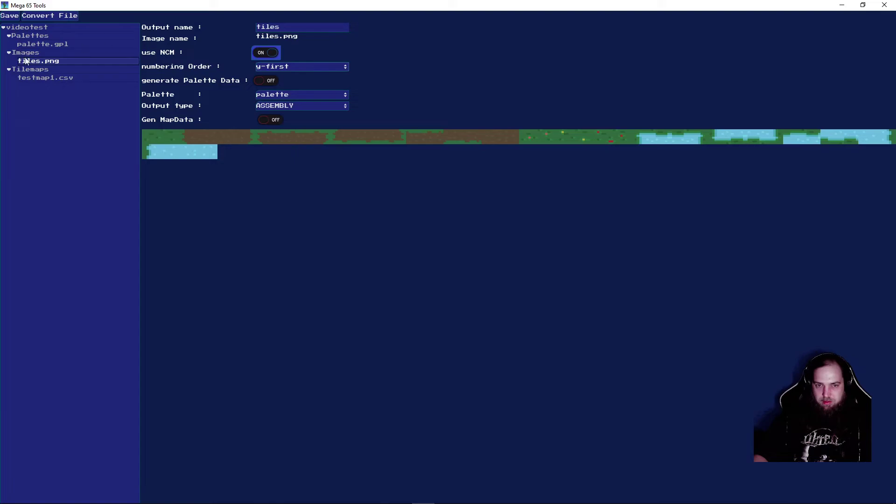
Set the output type of tiles.png to BINARY
click(286, 108)
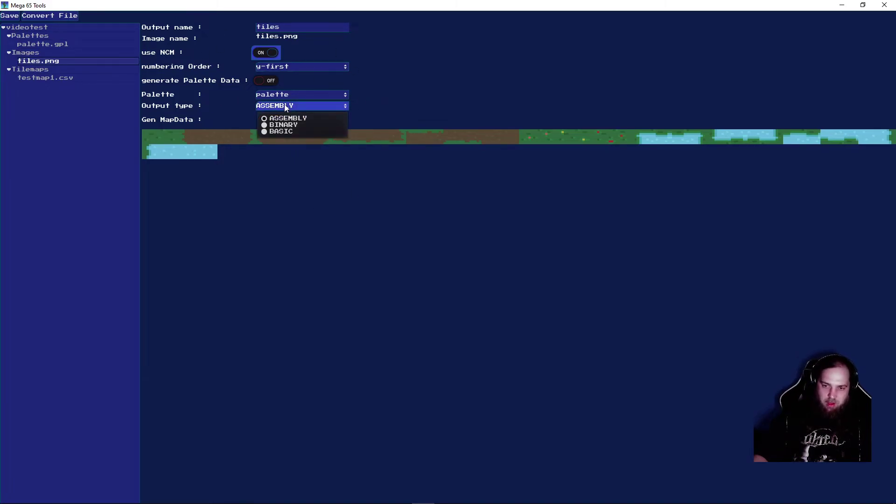
click(322, 124)
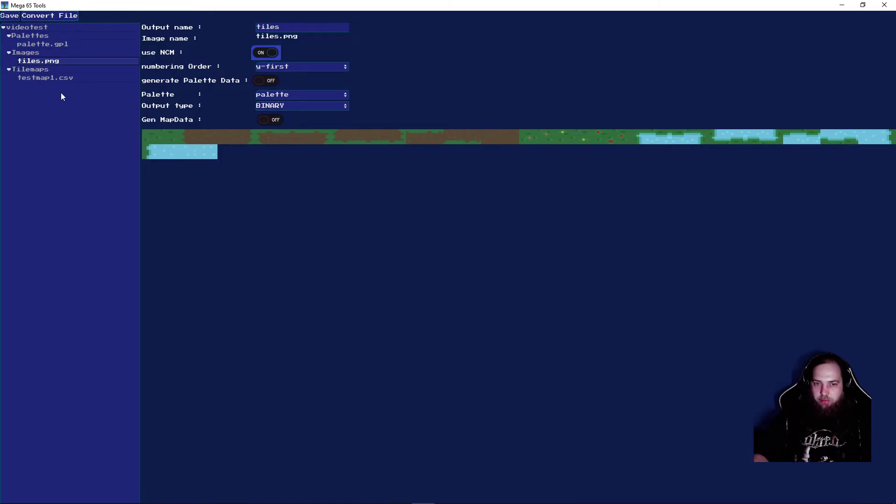
Open the enlarged tile grid of testmap1.csv and accept a tile's NCM settings with palette index 0
click(46, 81)
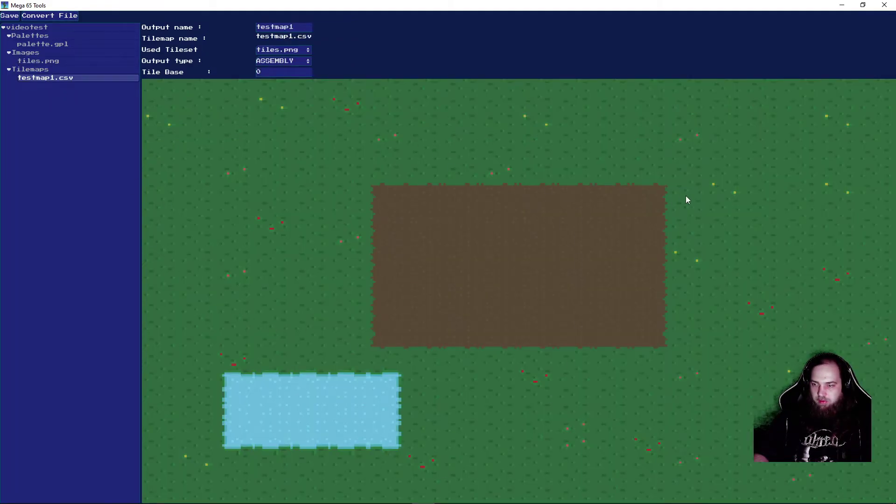
click(380, 145)
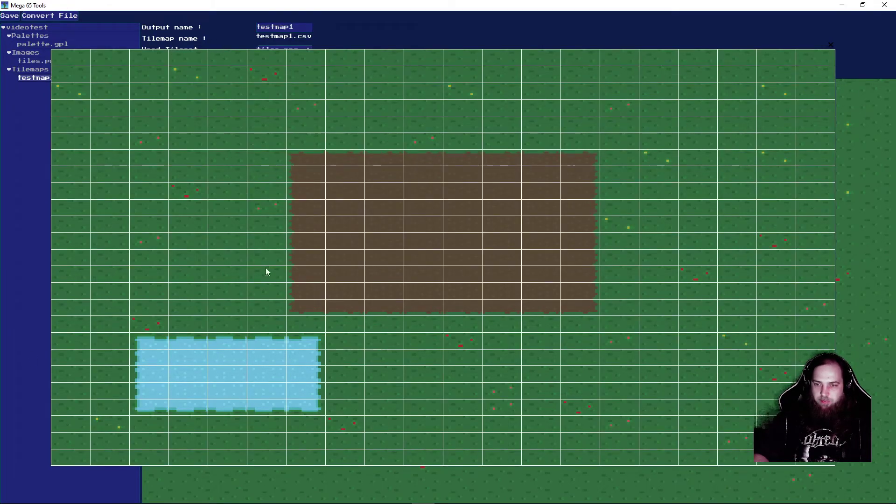
click(317, 176)
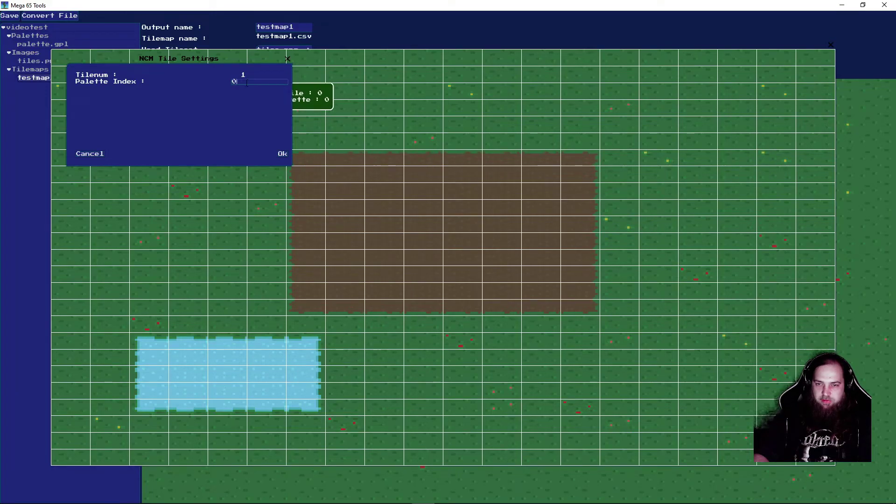
key(BackSpace)
text(1)
key(BackSpace)
text(0)
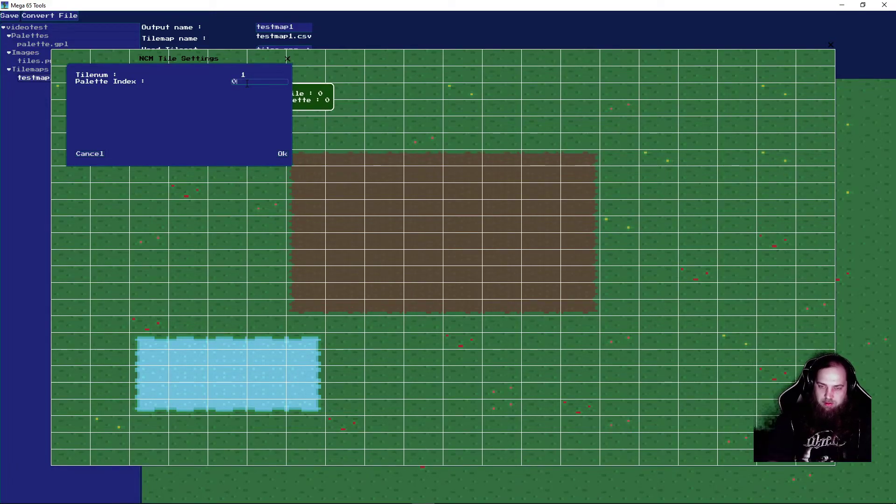
click(282, 155)
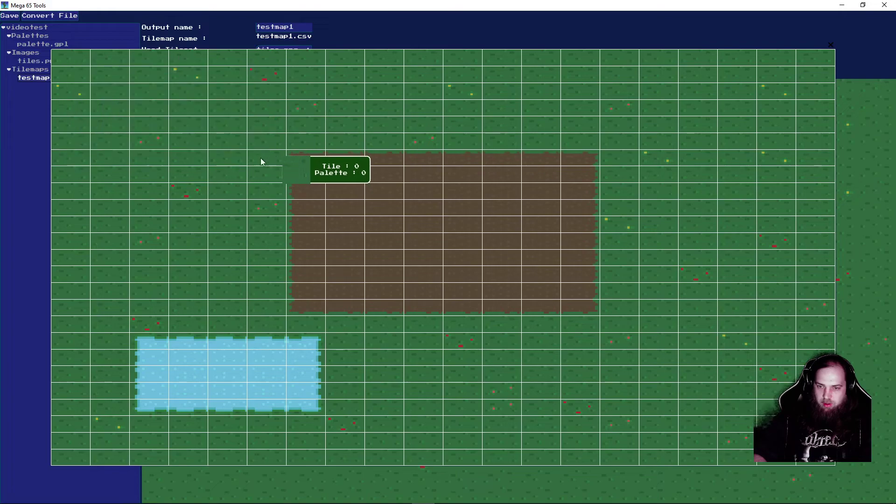
Switch to Aseprite and save tiles.png
click(172, 495)
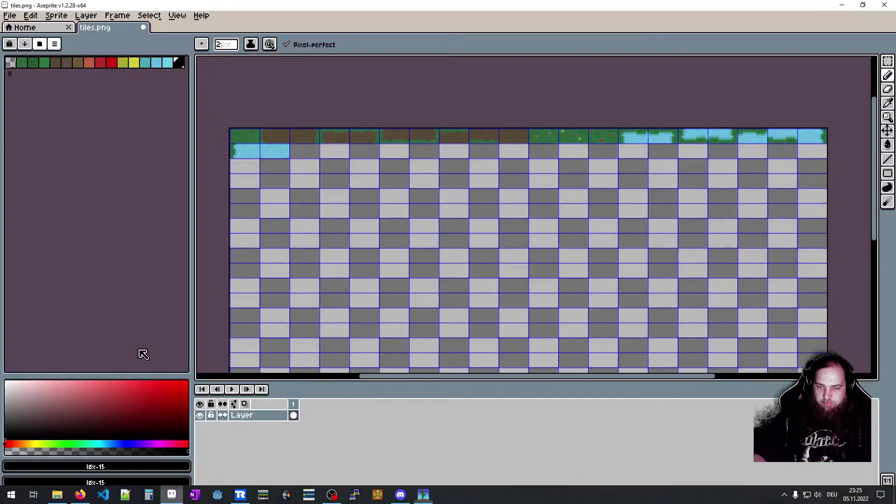
key(ctrl+s)
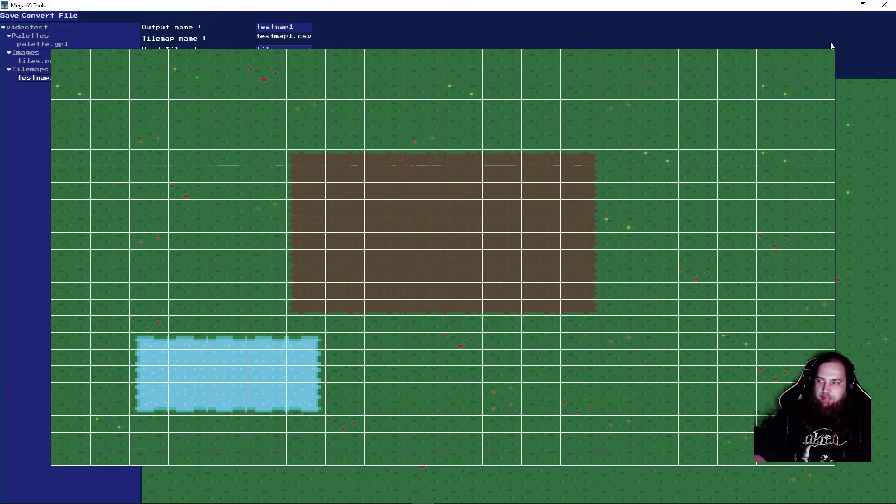
Back in Mega 65 Tools, close the tile grid and set testmap1.csv's output name to test and output type to BINARY
click(830, 45)
click(280, 27)
text(test)
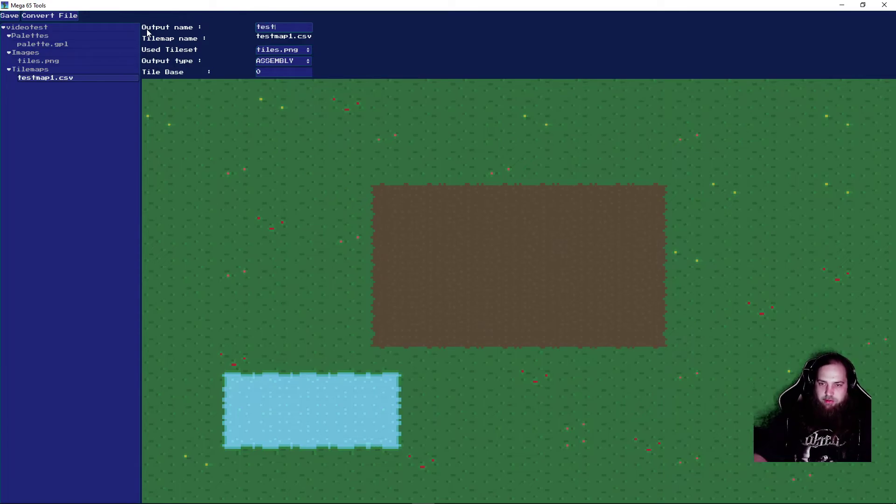
click(307, 60)
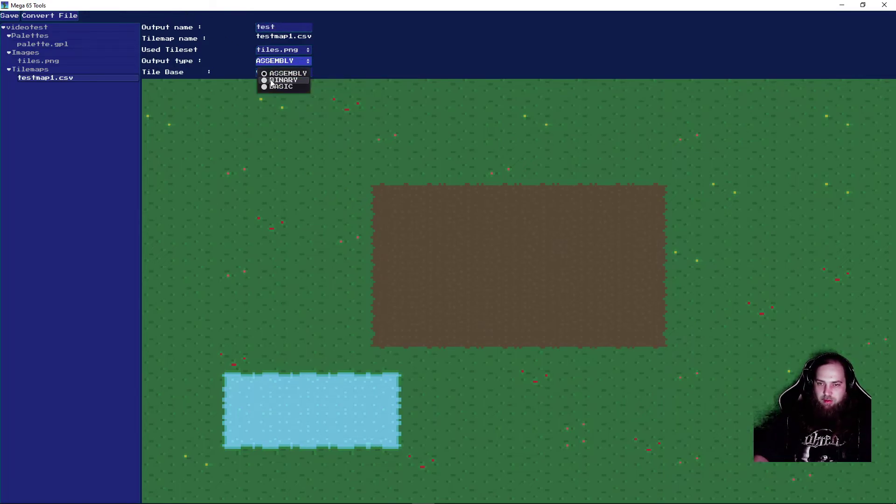
click(280, 80)
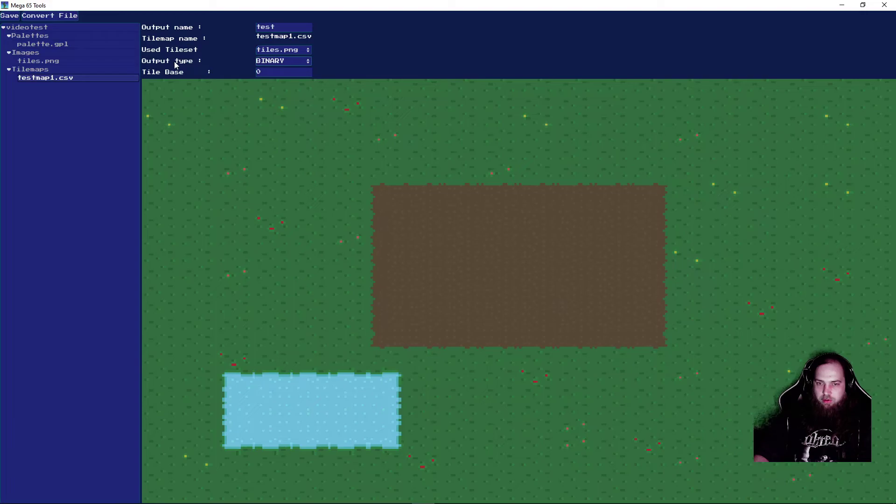
Set the tile base of testmap1.csv to 4096 and save the project
click(284, 71)
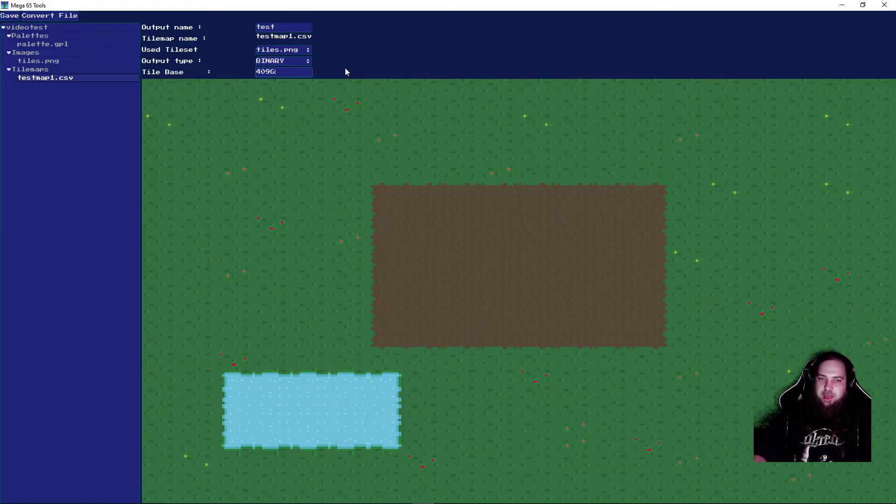
click(10, 17)
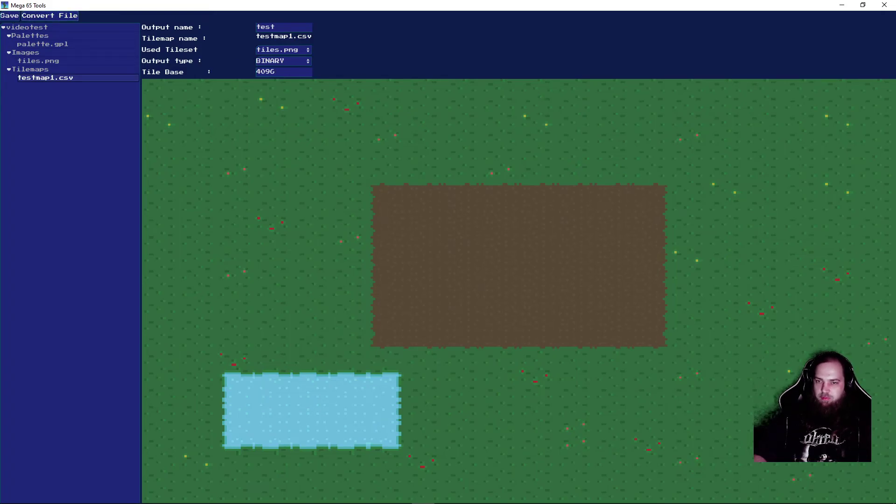
Switch to File Explorer and examine the output files in the images, maps and pal folders inside assets/bin
click(57, 499)
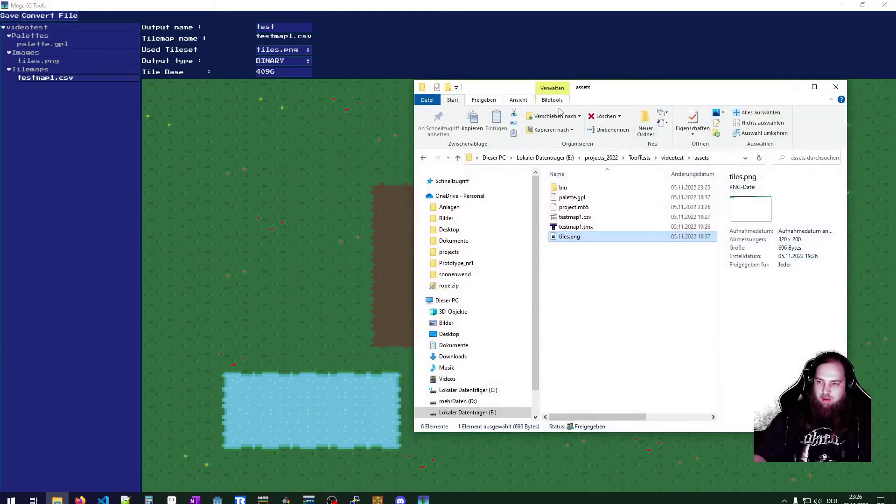
click(624, 321)
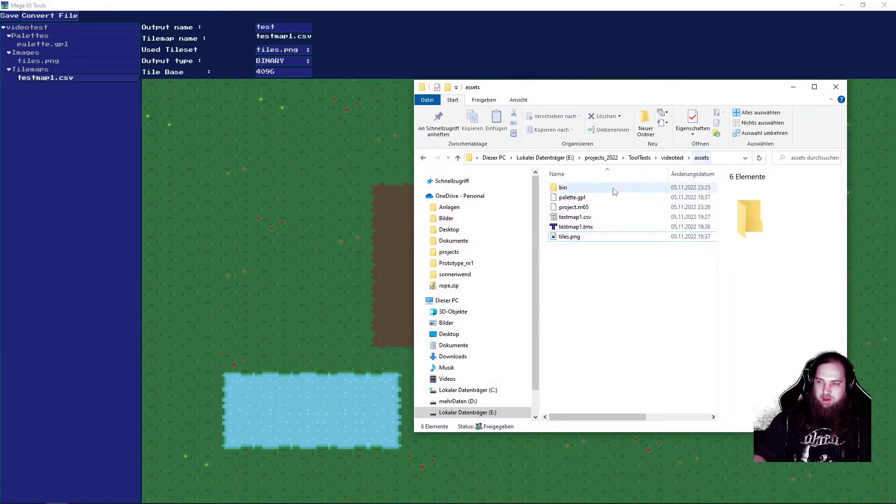
double_click(561, 189)
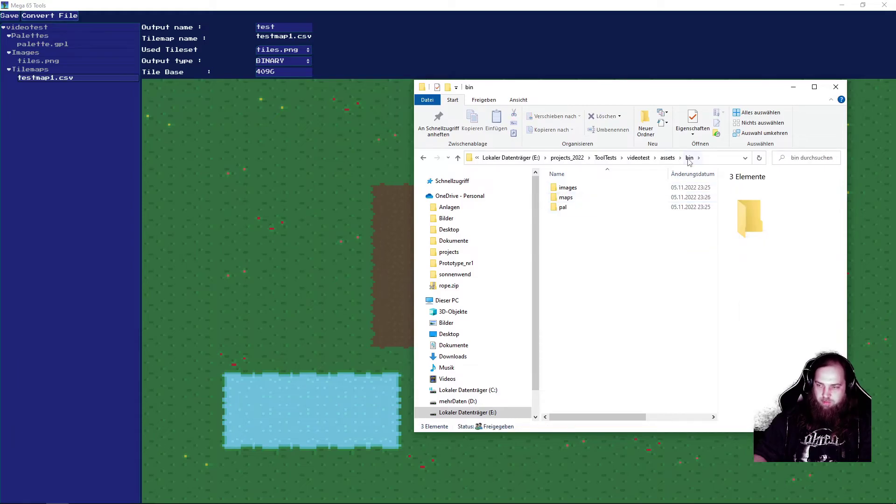
double_click(568, 187)
click(579, 188)
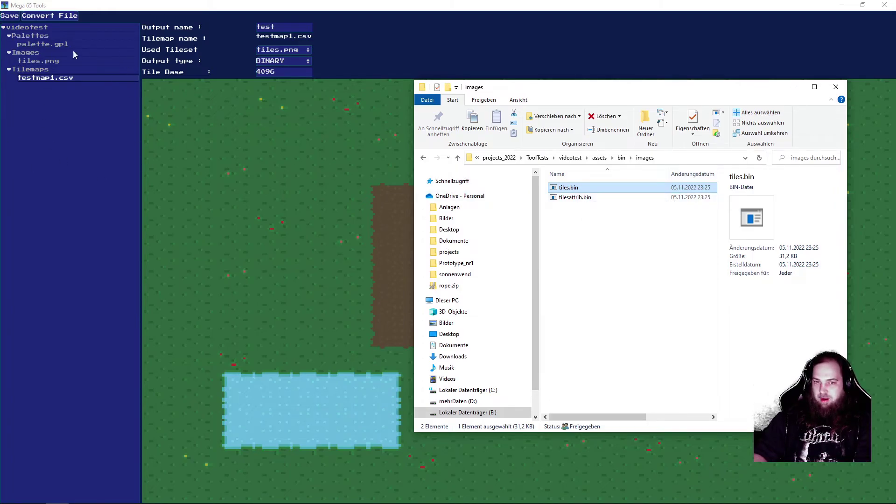
click(592, 208)
key(alt+Left)
double_click(580, 197)
key(alt+Left)
double_click(589, 188)
key(alt+Left)
double_click(568, 210)
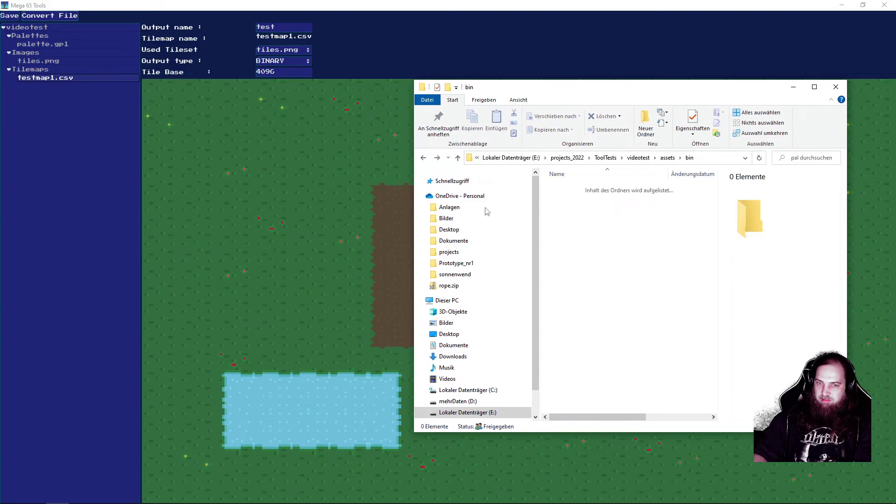
Select palette.gpl in Mega 65 Tools, then switch back to File Explorer and check the converted file in the pal folder
key(alt+Left)
click(61, 44)
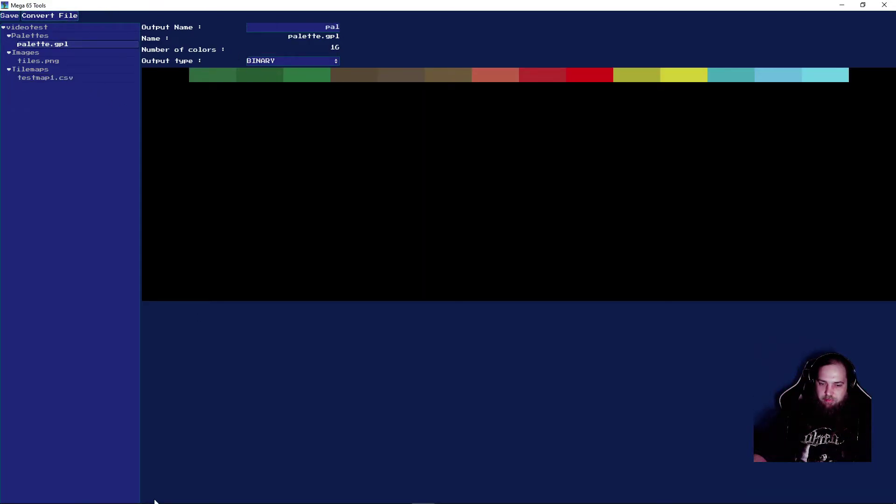
click(422, 493)
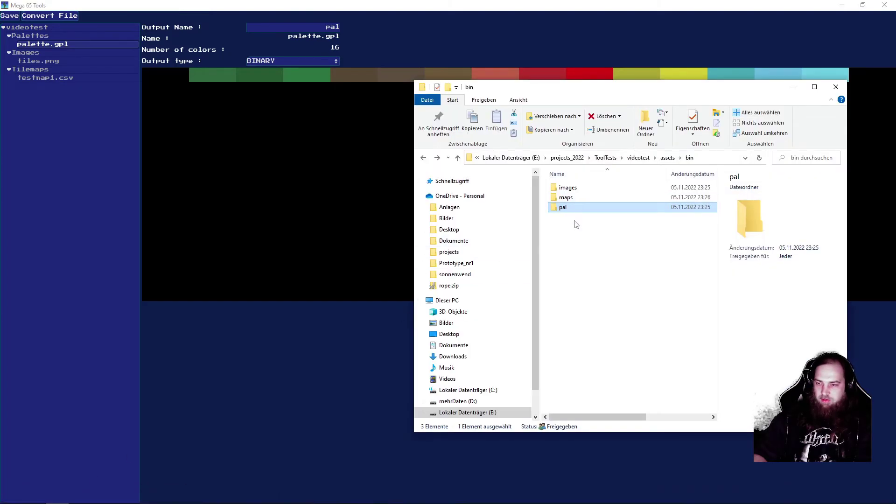
double_click(576, 211)
key(alt+Left)
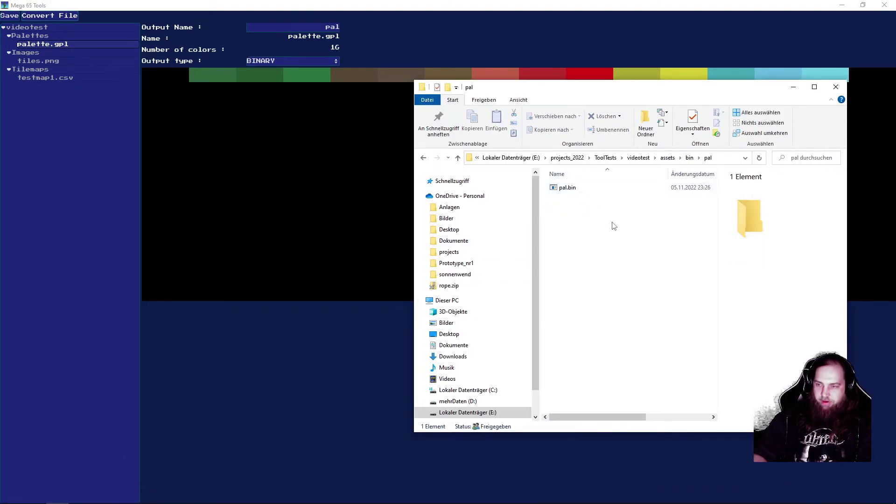
Open build.bat from the videotest folder for editing, examine its disk formatting and file-writing commands, and close it
key(alt+Left)
key(alt+Left)
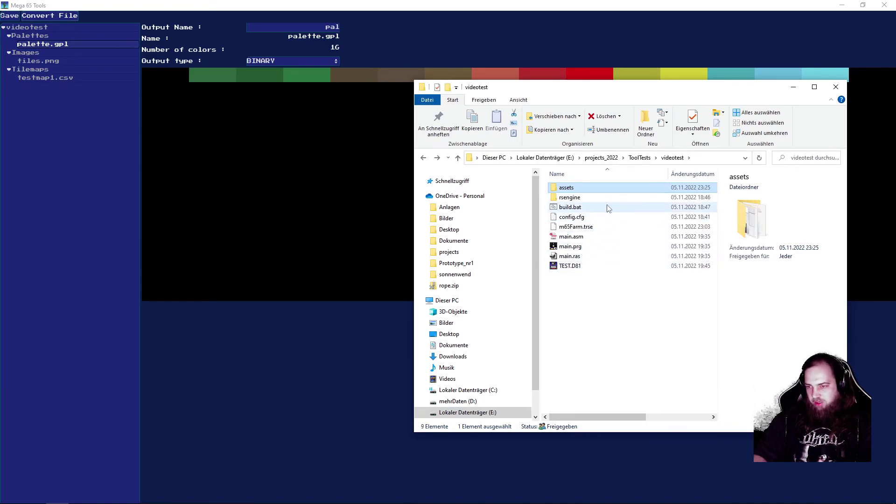
right_click(590, 207)
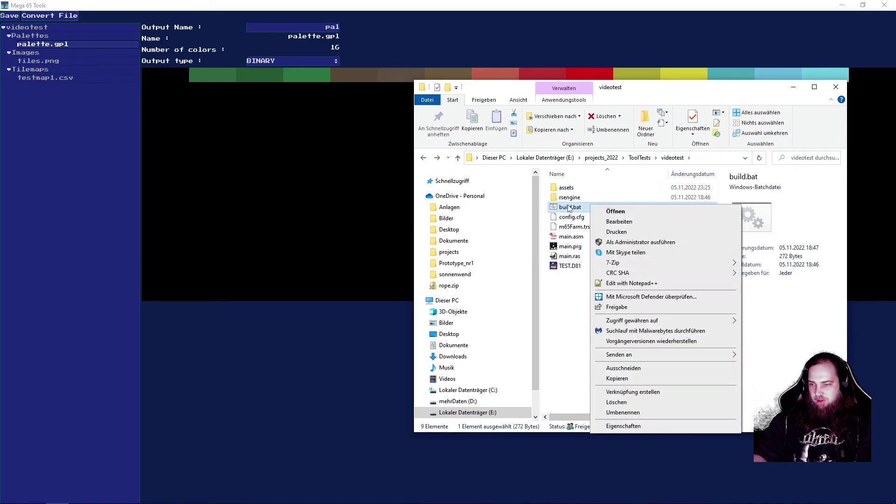
click(617, 222)
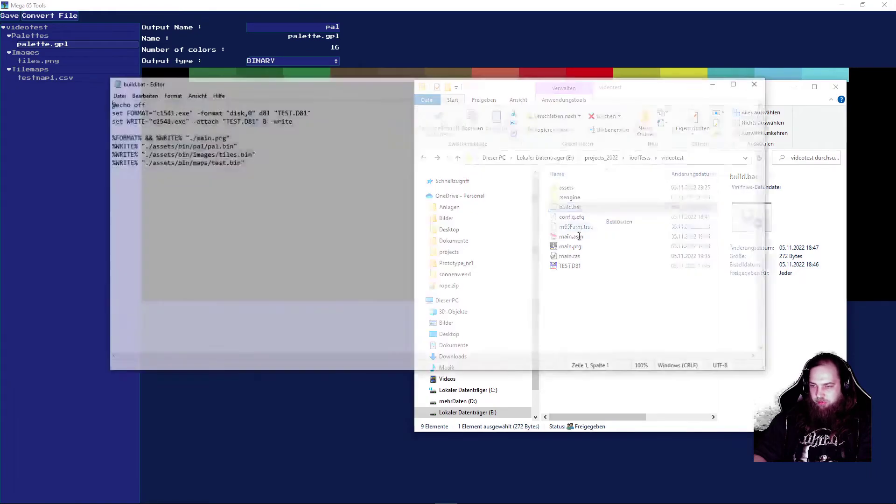
click(373, 169)
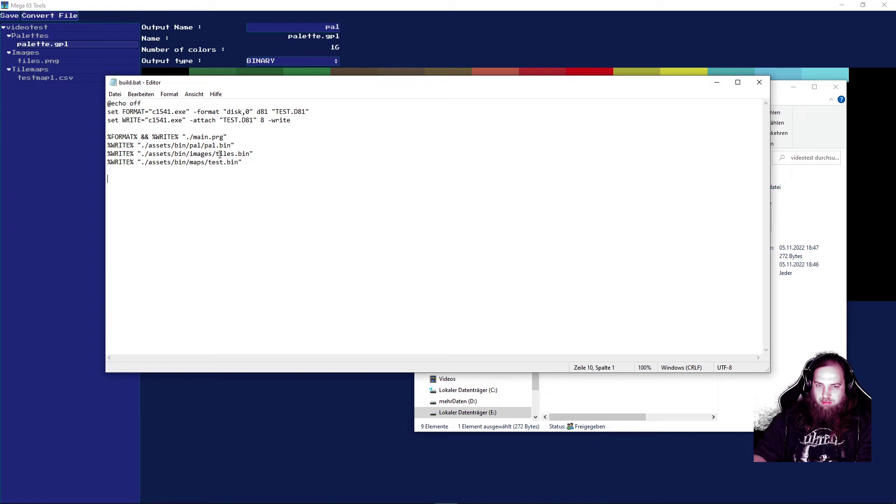
triple_click(243, 137)
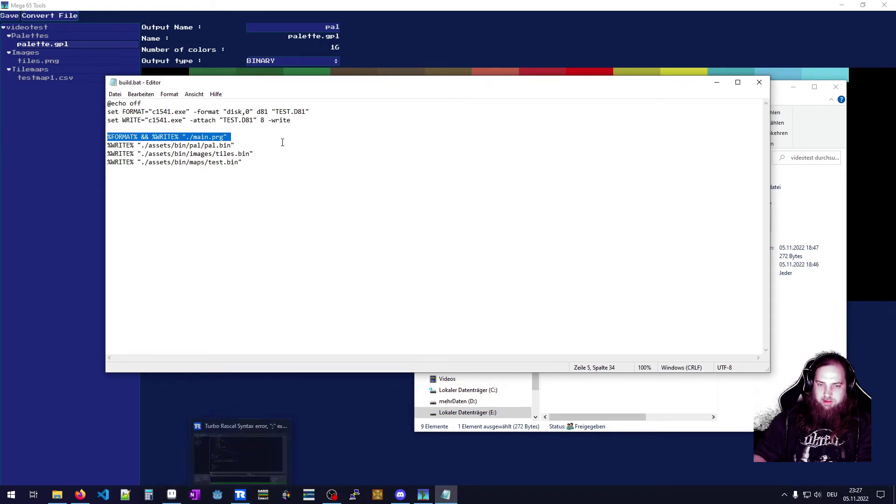
drag(186, 154, 282, 174)
drag(256, 147, 275, 166)
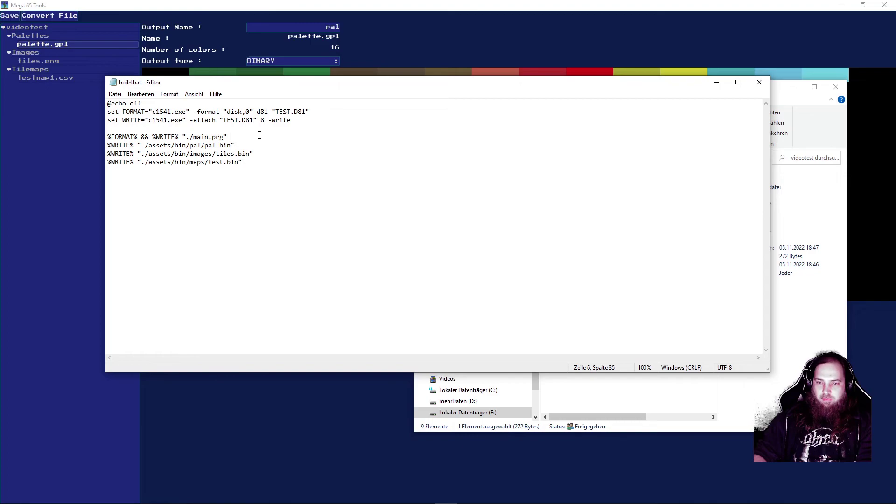
drag(108, 145, 271, 168)
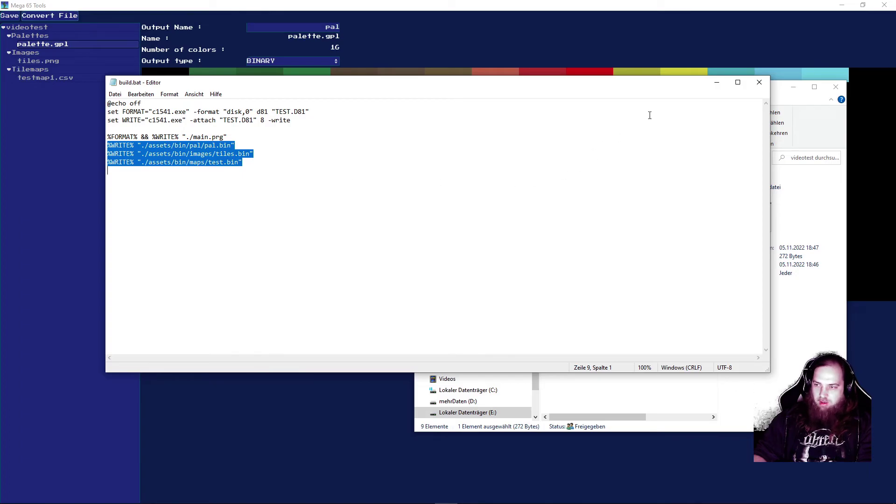
click(760, 82)
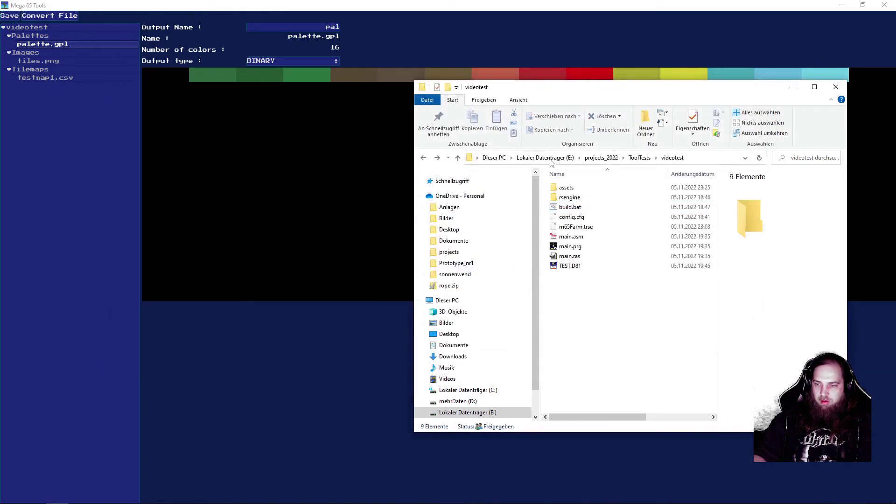
Run build.bat and inspect the directory of the TEST.D81 disk image in DirMaster
click(576, 209)
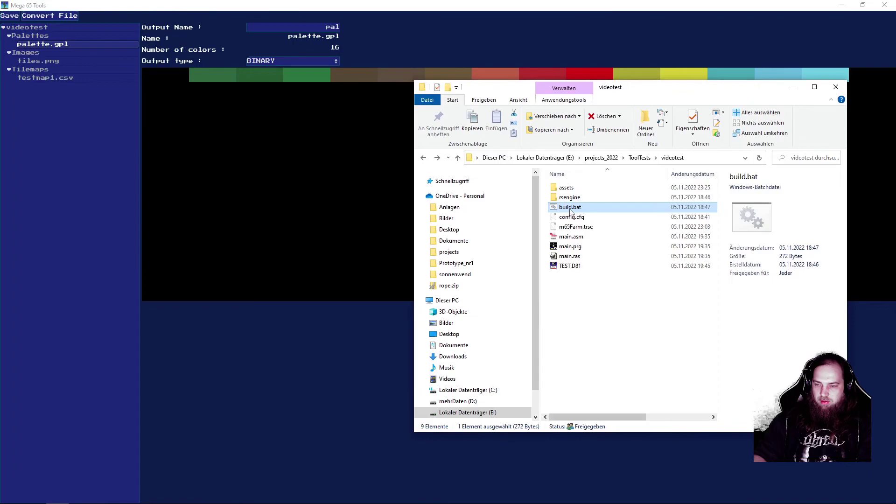
double_click(573, 267)
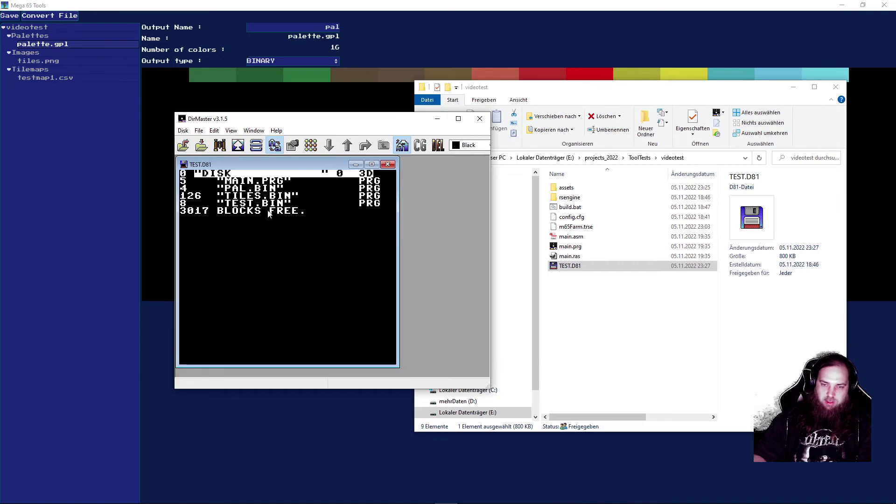
click(479, 119)
Delete TEST.D81 from the videotest folder
click(568, 266)
key(Delete)
key(Return)
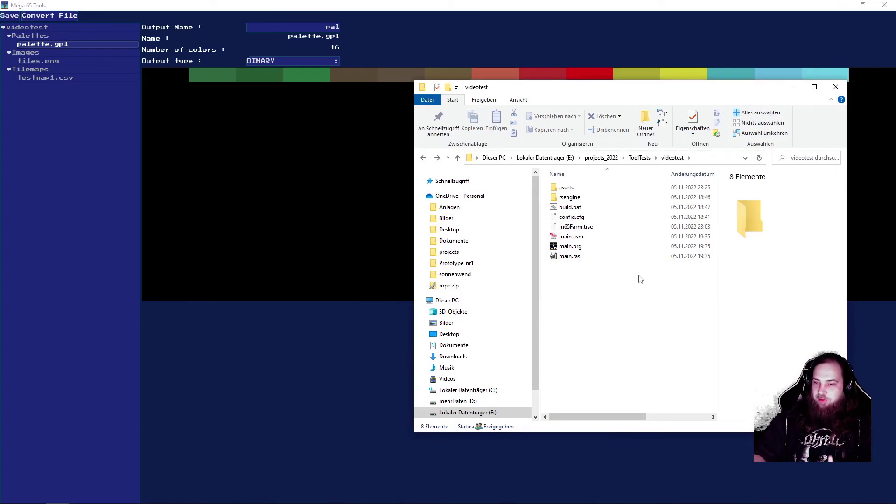
Recreate the disk image by running build.bat again, and check the files in the new TEST.D81
click(581, 212)
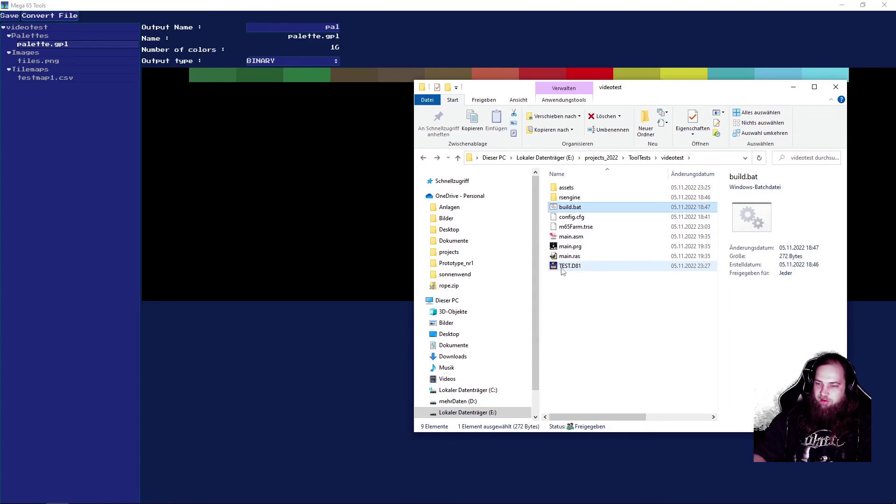
double_click(590, 267)
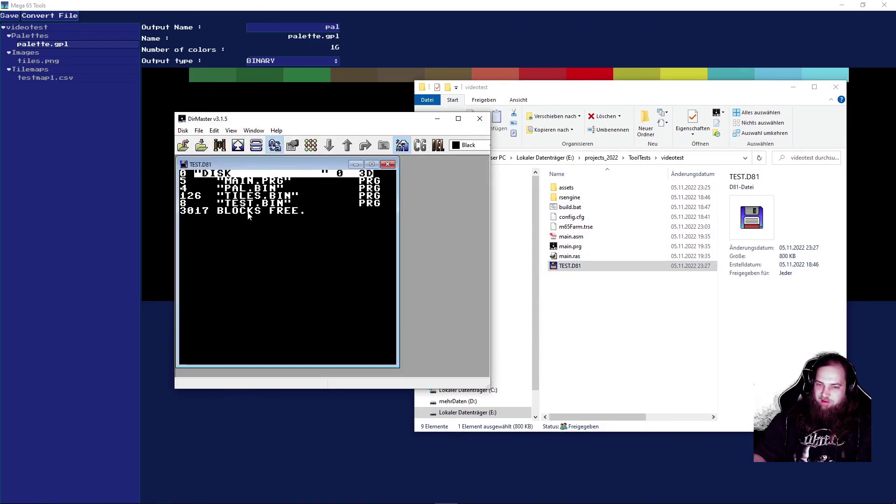
click(480, 118)
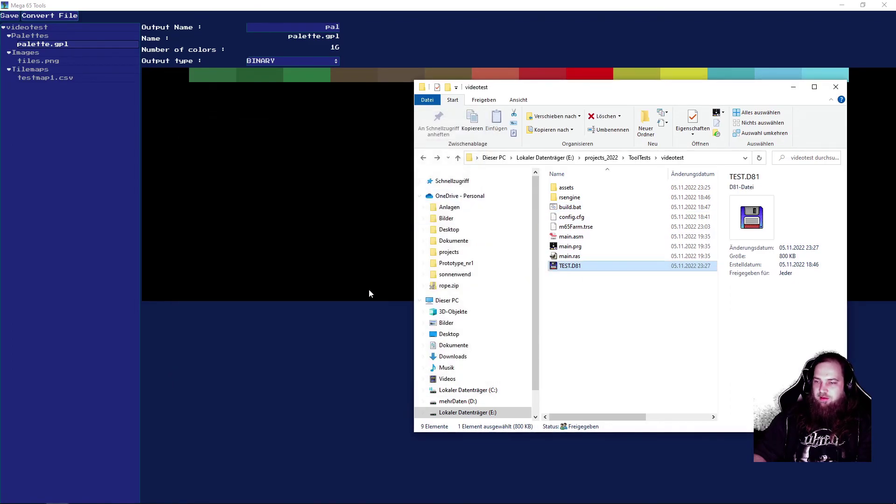
Start the Xemu MEGA65 emulator and mount TEST.D81 from the videotest folder in it
click(293, 497)
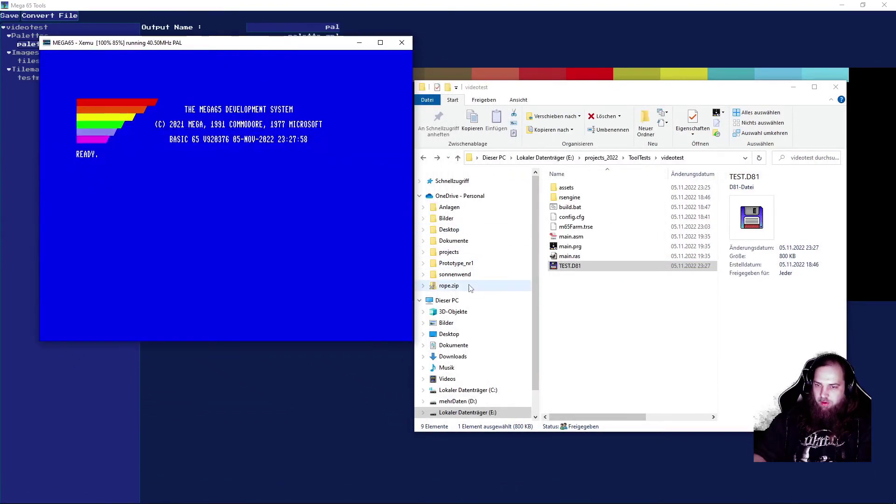
click(638, 305)
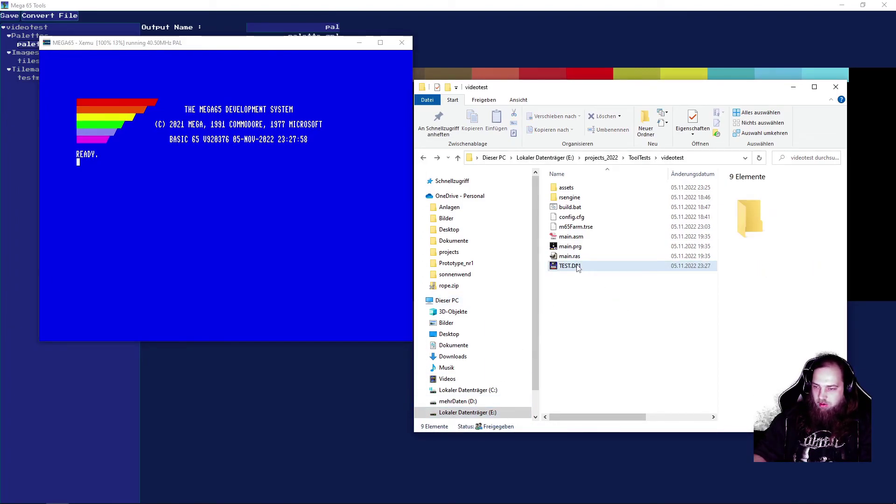
drag(577, 267, 169, 234)
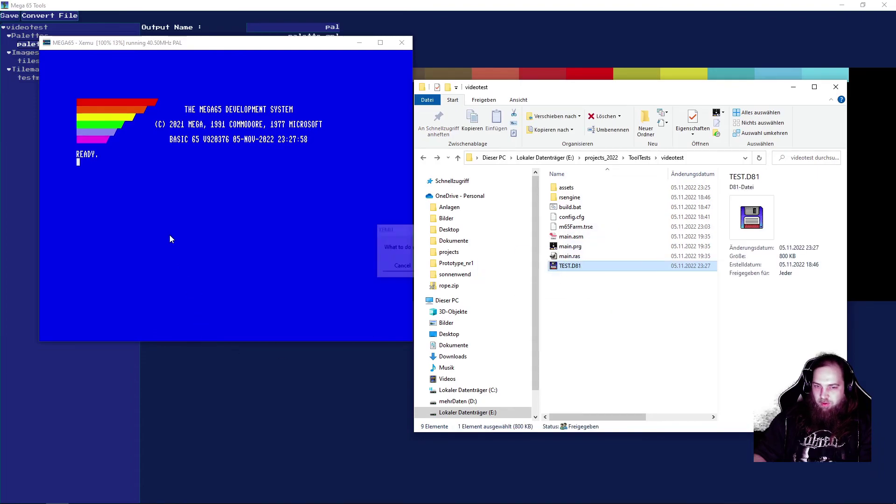
click(152, 209)
Load and run the first program on the mounted disk with the BASIC command /"*
text(/)
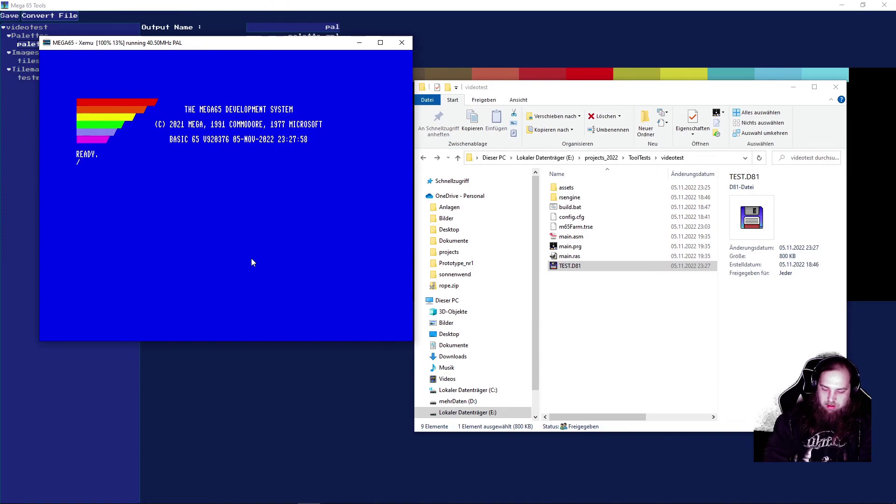
text("*)
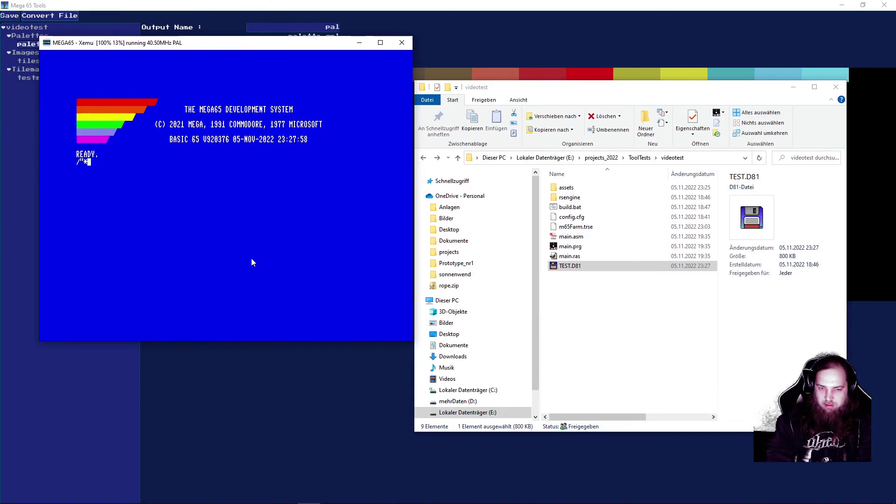
key(Return)
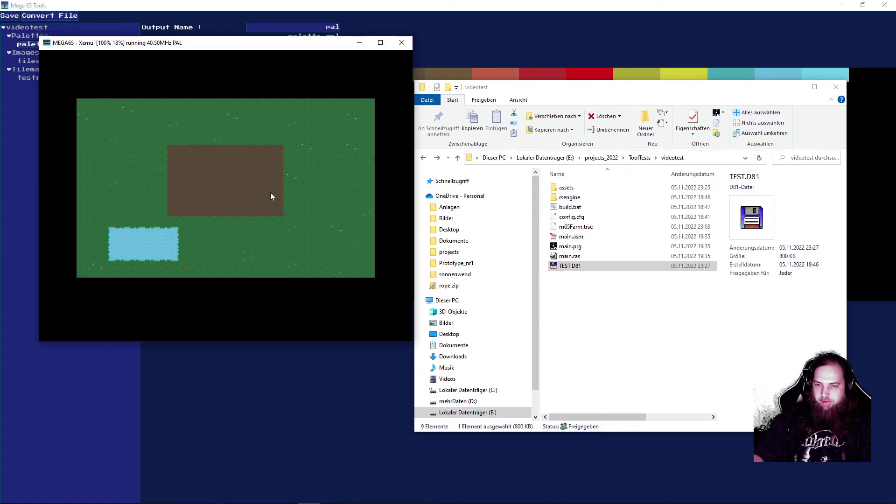
mouse_move(327, 501)
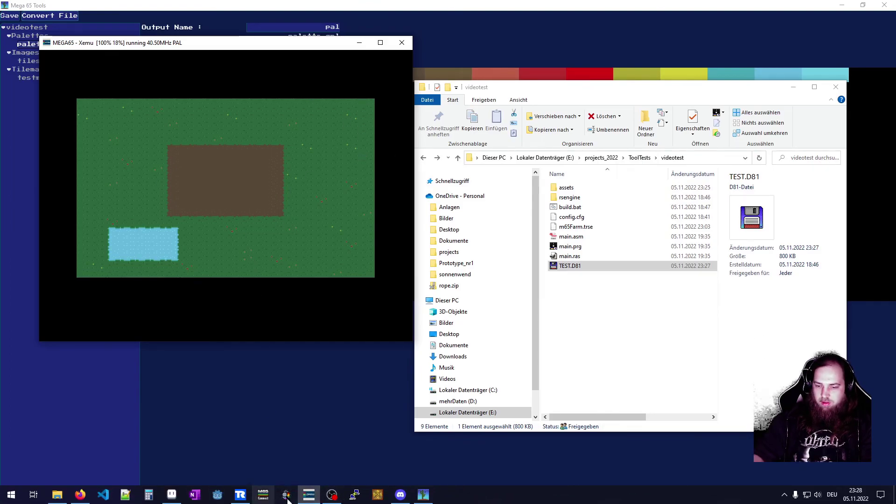